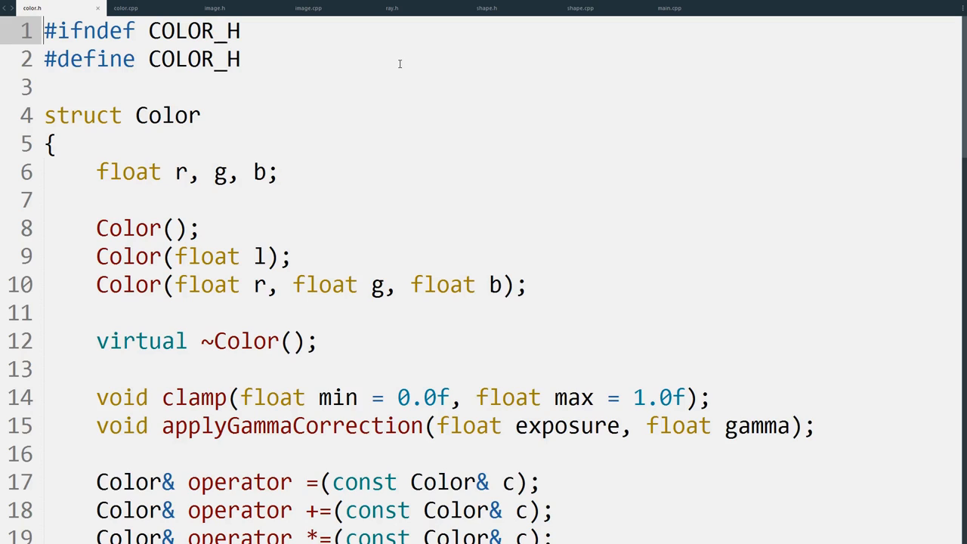
Step: Highlight the struct Color declaration, its r, g, b members and the default, single-float and three-component constructors
{"action": "left_click_drag", "start_coordinate": [202, 115], "coordinate": [40, 119]}
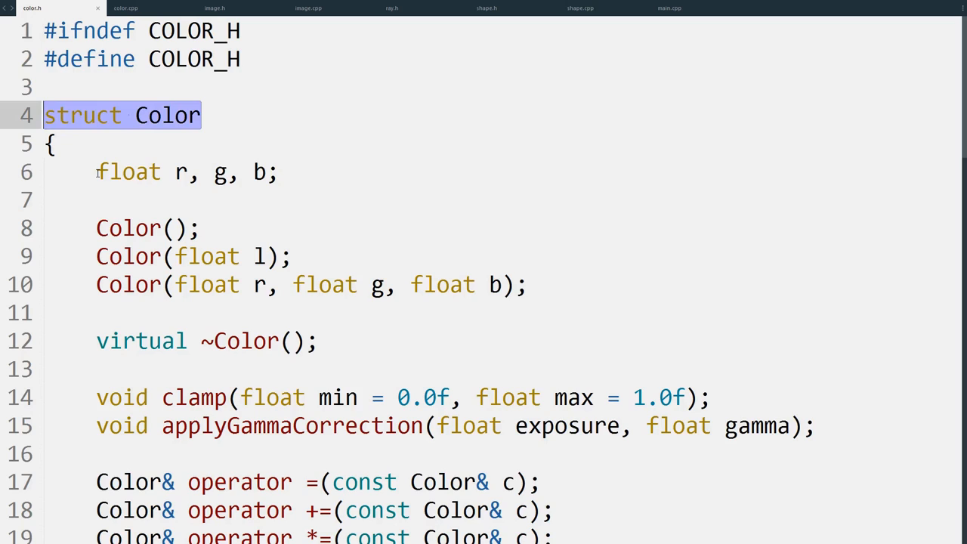
{"action": "left_click_drag", "start_coordinate": [96, 172], "coordinate": [278, 179]}
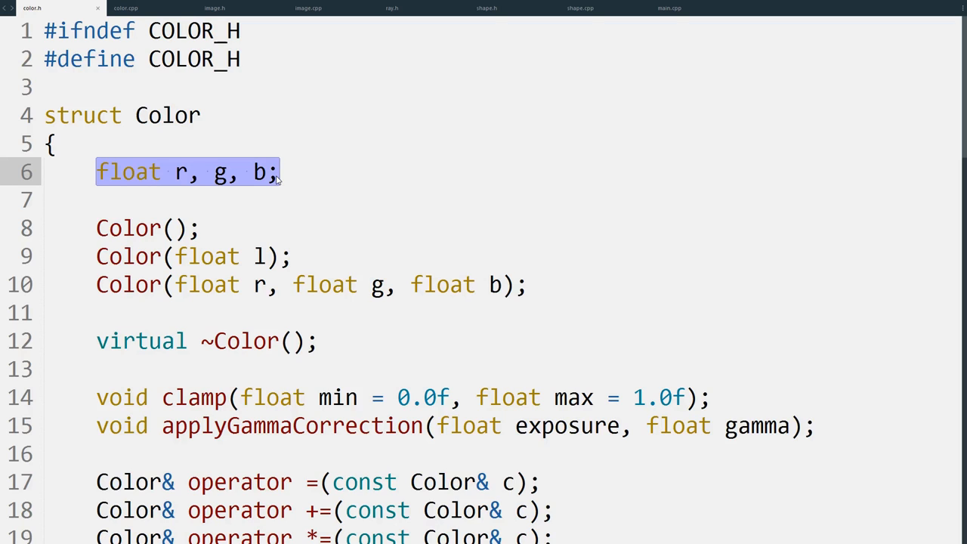
{"action": "scroll", "coordinate": [277, 179], "scroll_direction": "down", "scroll_amount": 3}
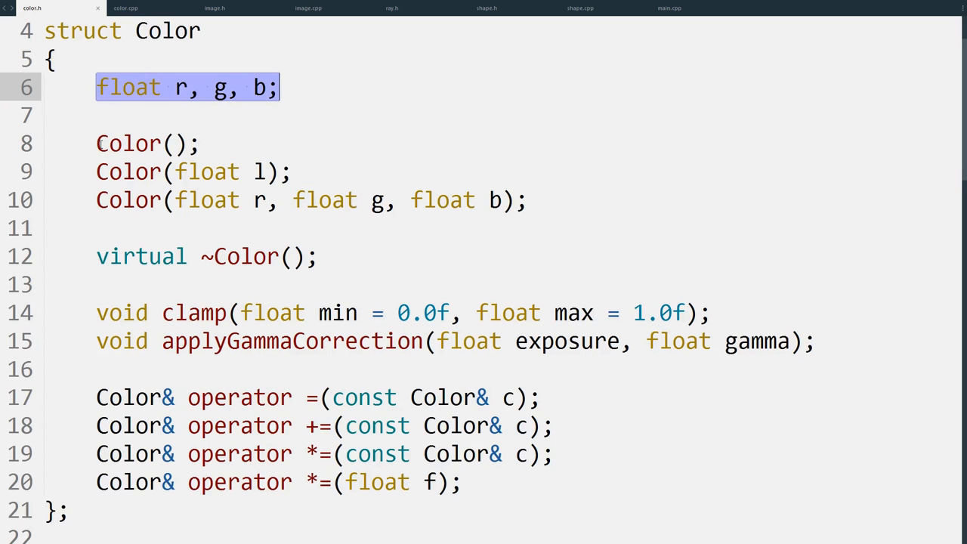
{"action": "left_click_drag", "start_coordinate": [97, 143], "coordinate": [210, 151]}
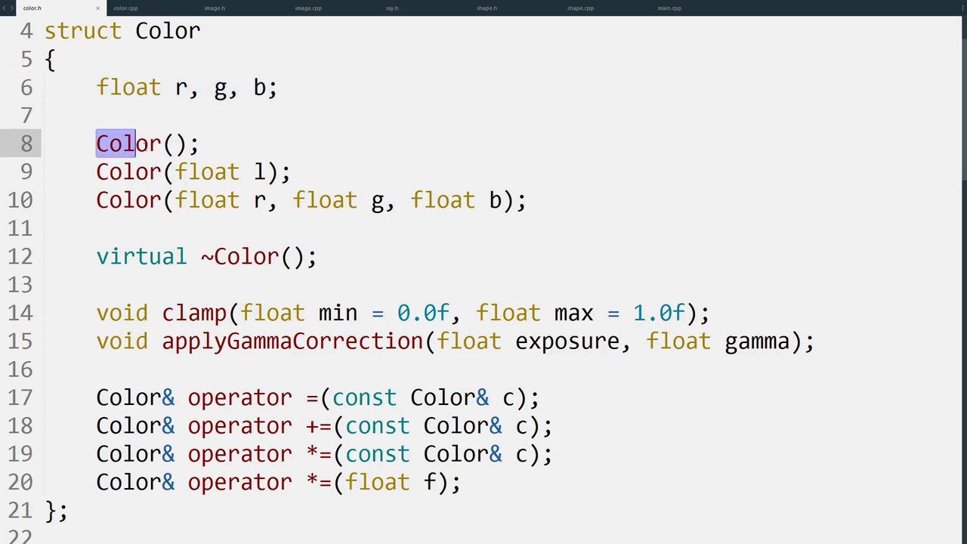
{"action": "left_click", "coordinate": [210, 151]}
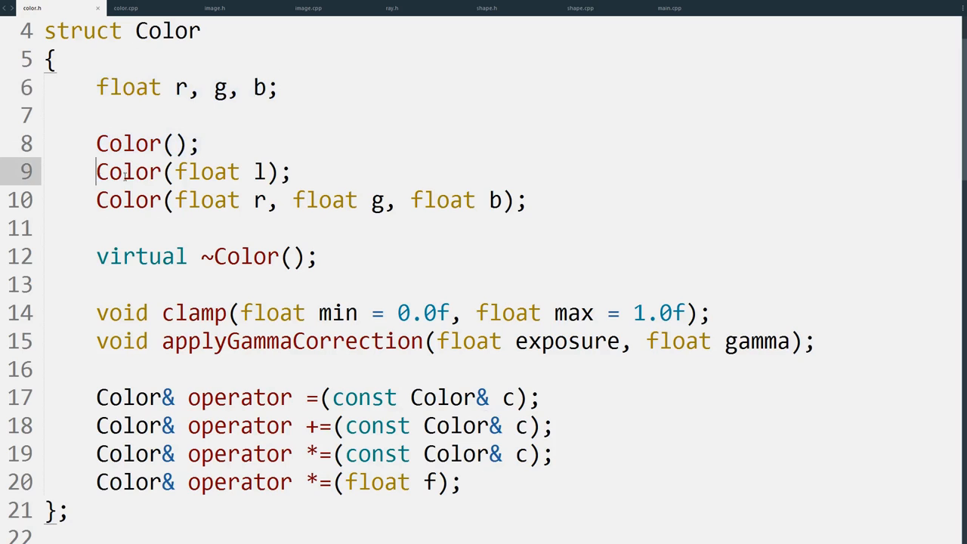
{"action": "left_click_drag", "start_coordinate": [95, 173], "coordinate": [294, 174]}
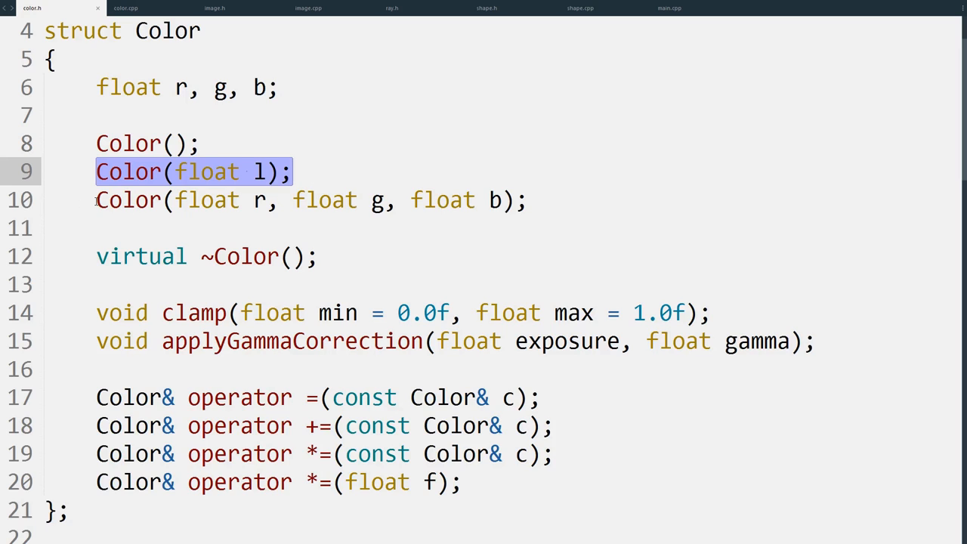
{"action": "left_click_drag", "start_coordinate": [96, 200], "coordinate": [529, 200]}
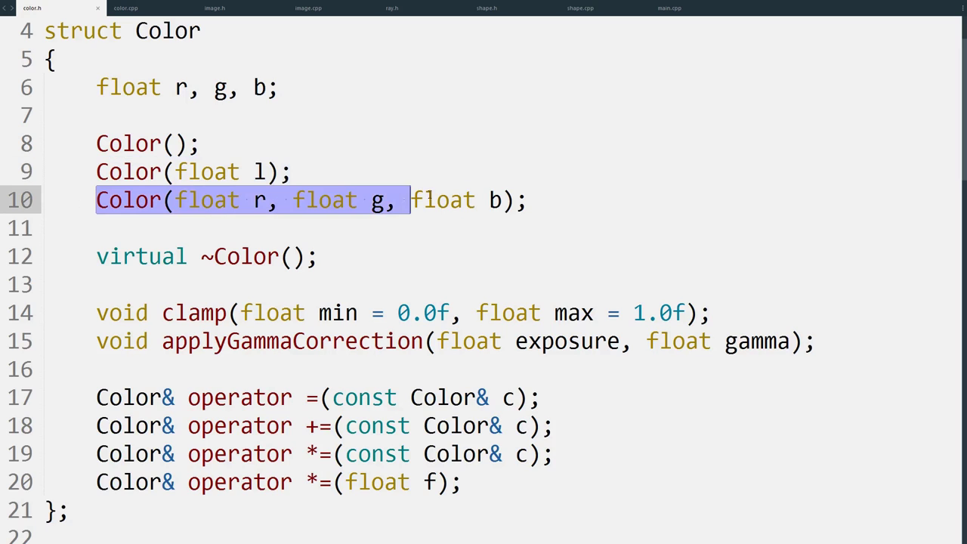
{"action": "left_click", "coordinate": [556, 199]}
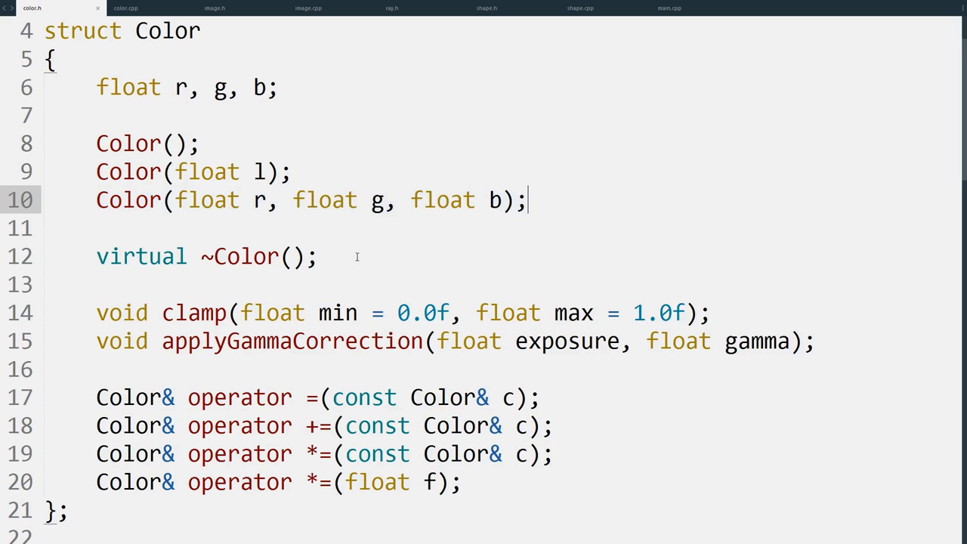
Step: Highlight the ~Color destructor, then the clamp and applyGammaCorrection function declarations
{"action": "left_click_drag", "start_coordinate": [201, 257], "coordinate": [282, 257]}
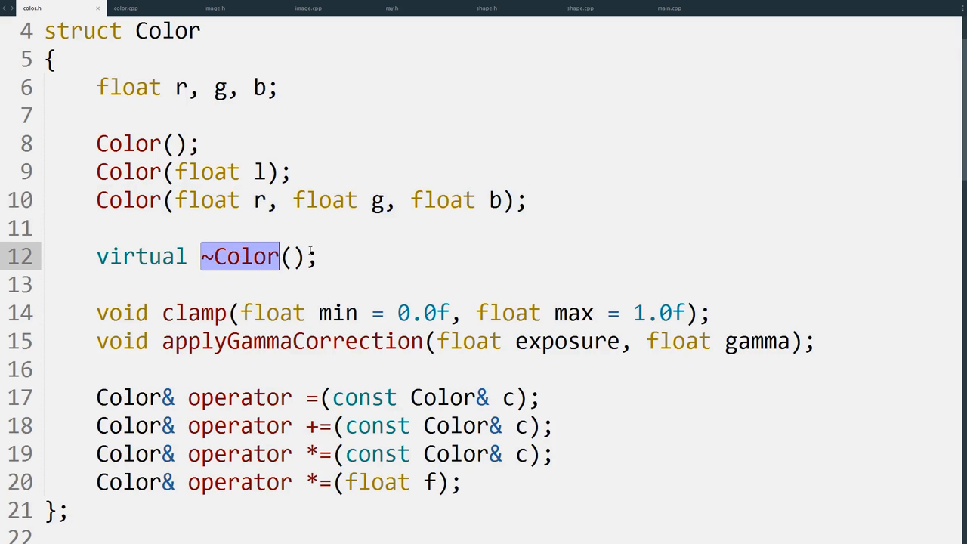
{"action": "left_click", "coordinate": [332, 251]}
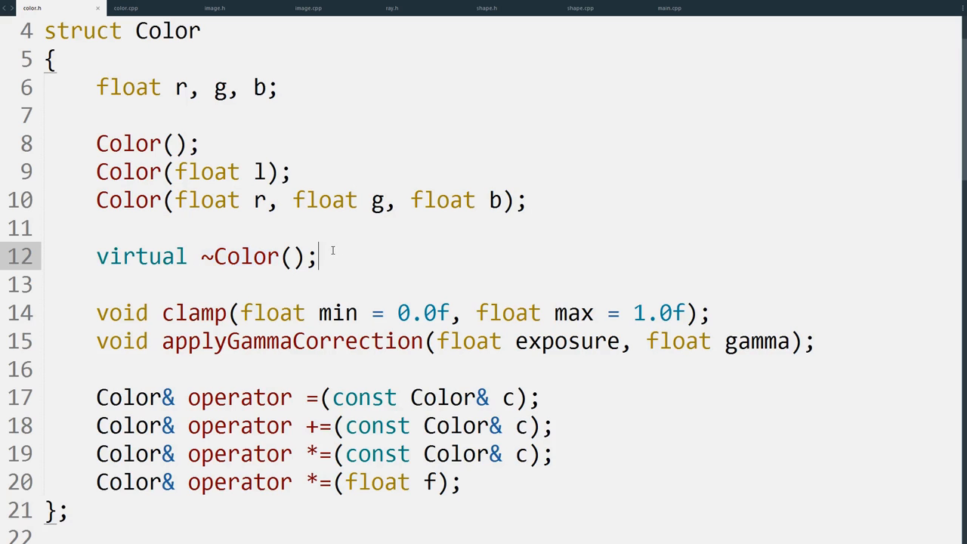
{"action": "scroll", "coordinate": [332, 252], "scroll_direction": "down", "scroll_amount": 3}
{"action": "double_click", "coordinate": [195, 228]}
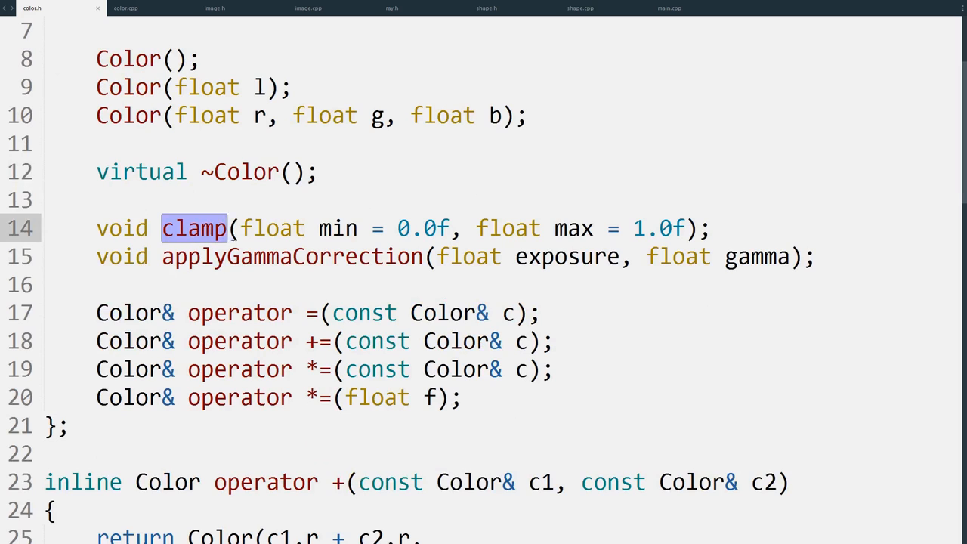
{"action": "left_click", "coordinate": [163, 257]}
{"action": "left_click_drag", "start_coordinate": [163, 257], "coordinate": [422, 261]}
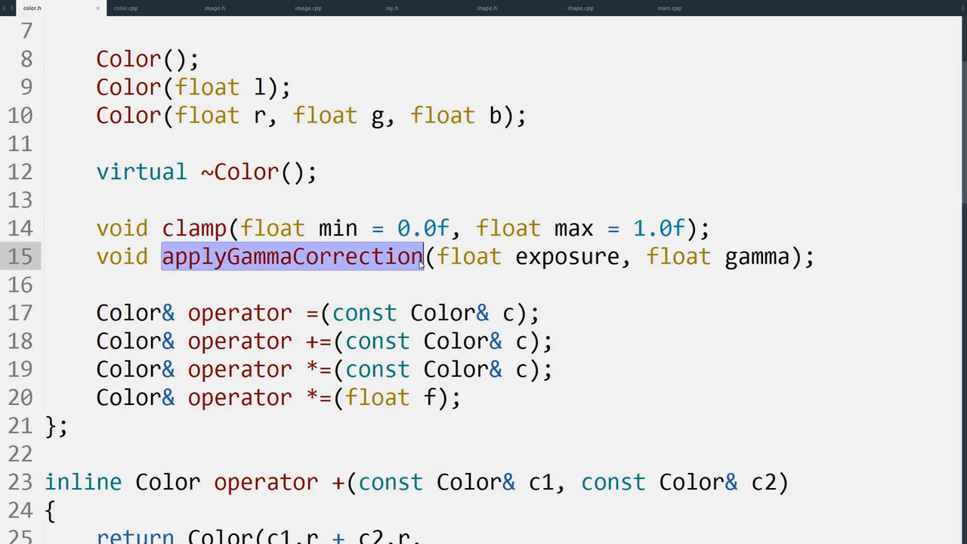
{"action": "left_click", "coordinate": [395, 227]}
{"action": "left_click", "coordinate": [393, 202]}
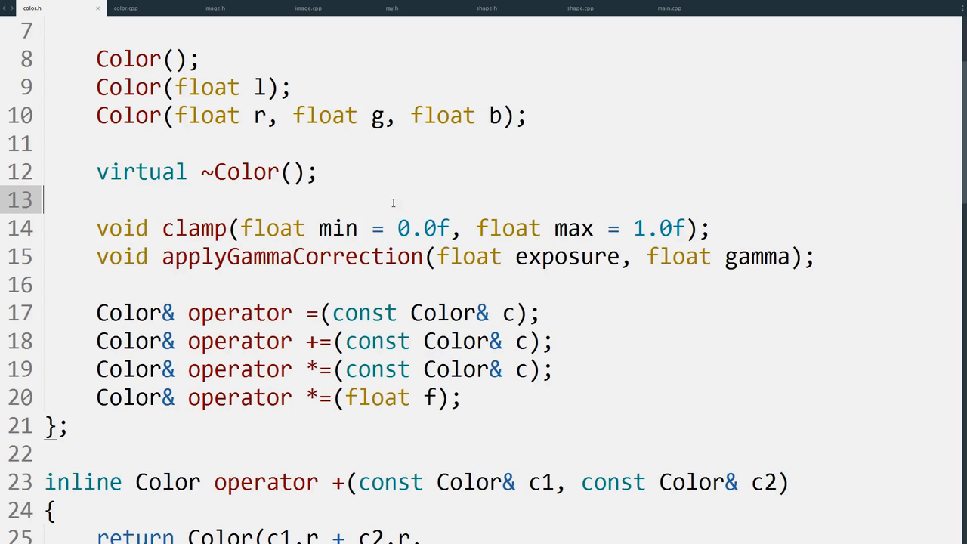
{"action": "scroll", "coordinate": [339, 263], "scroll_direction": "down", "scroll_amount": 3}
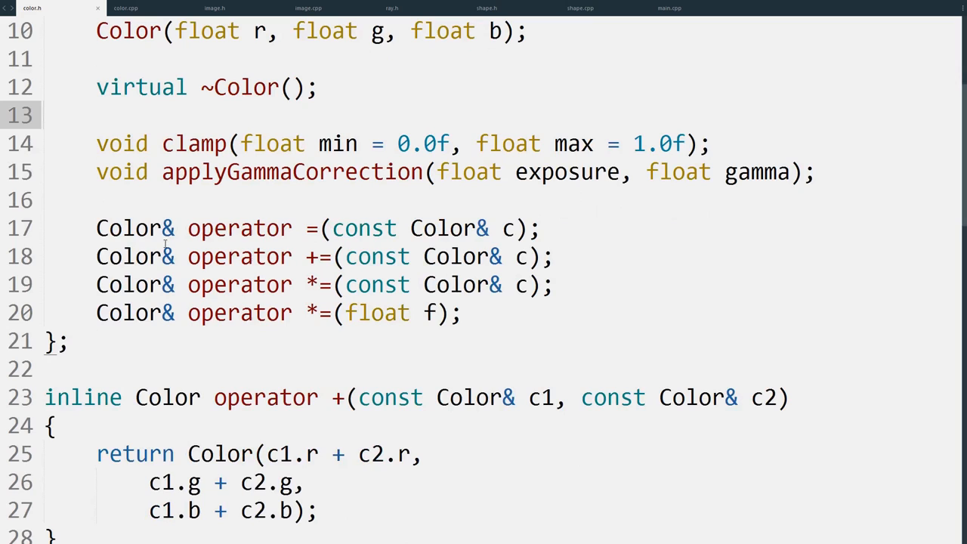
Step: Highlight the =, += and *= operator overloads down to the struct's closing brace
{"action": "double_click", "coordinate": [308, 228]}
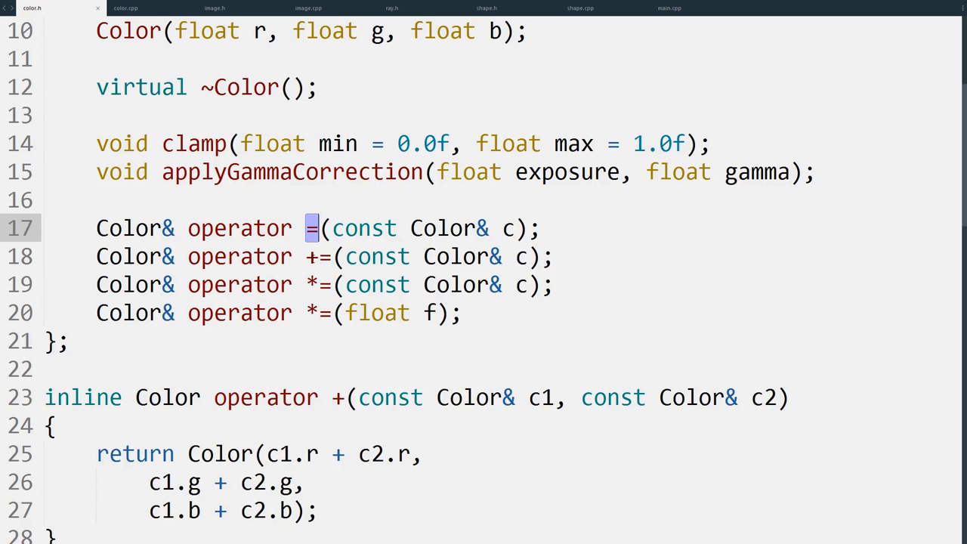
{"action": "double_click", "coordinate": [310, 257]}
{"action": "double_click", "coordinate": [310, 285]}
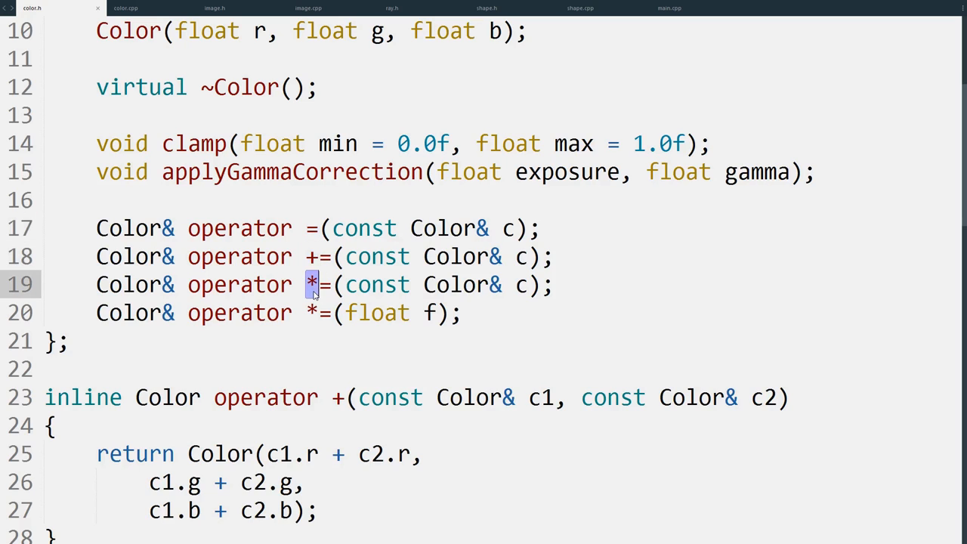
{"action": "left_click", "coordinate": [288, 332]}
{"action": "scroll", "coordinate": [288, 333], "scroll_direction": "down", "scroll_amount": 1}
{"action": "scroll", "coordinate": [288, 333], "scroll_direction": "down", "scroll_amount": 1}
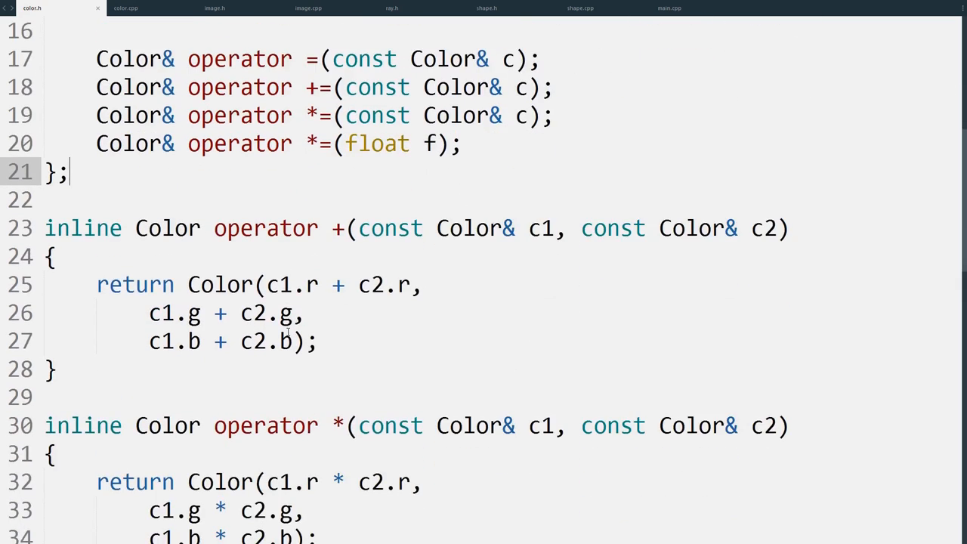
{"action": "scroll", "coordinate": [288, 333], "scroll_direction": "down", "scroll_amount": 2}
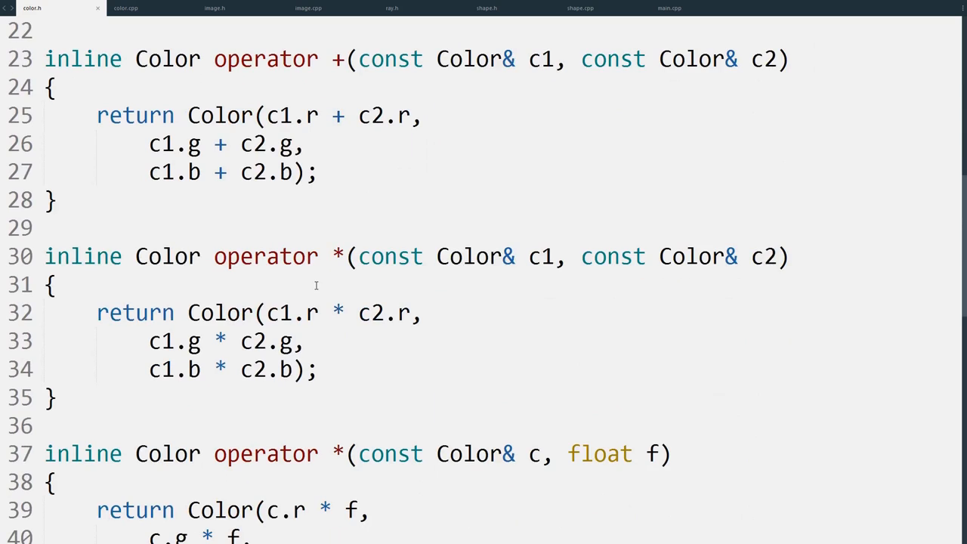
{"action": "scroll", "coordinate": [316, 285], "scroll_direction": "down", "scroll_amount": 1}
{"action": "scroll", "coordinate": [293, 251], "scroll_direction": "down", "scroll_amount": 1}
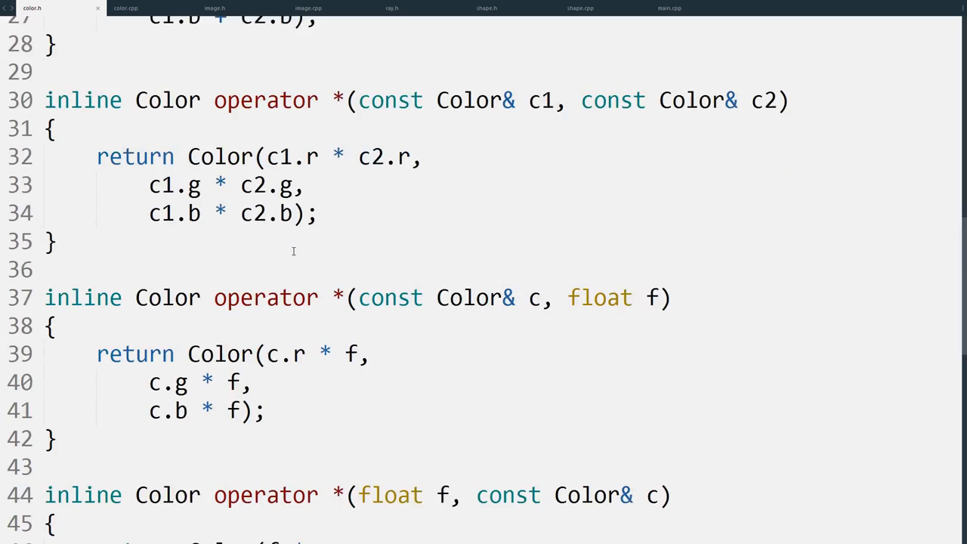
{"action": "scroll", "coordinate": [293, 250], "scroll_direction": "down", "scroll_amount": 2}
{"action": "scroll", "coordinate": [293, 251], "scroll_direction": "down", "scroll_amount": 1}
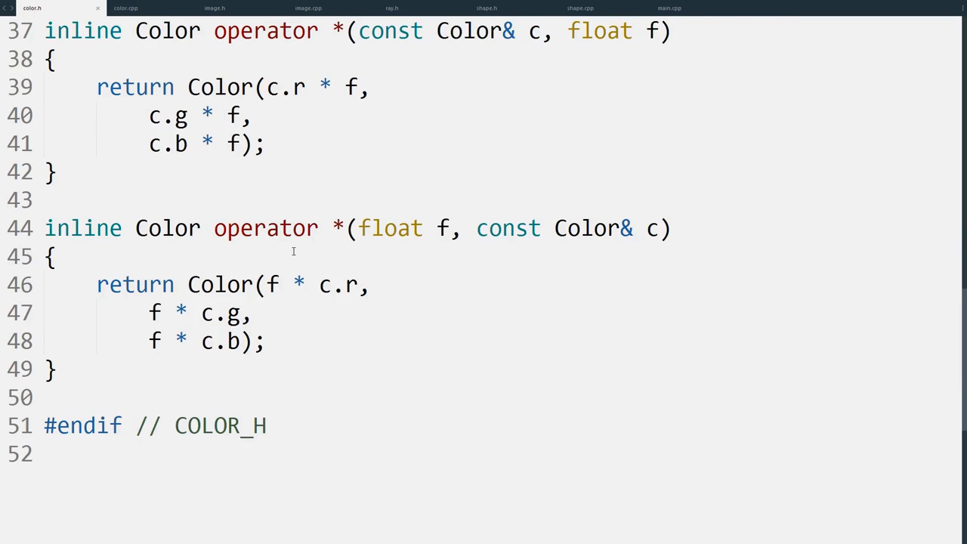
{"action": "scroll", "coordinate": [293, 251], "scroll_direction": "up", "scroll_amount": 5}
{"action": "scroll", "coordinate": [294, 251], "scroll_direction": "up", "scroll_amount": 4}
{"action": "scroll", "coordinate": [293, 250], "scroll_direction": "up", "scroll_amount": 1}
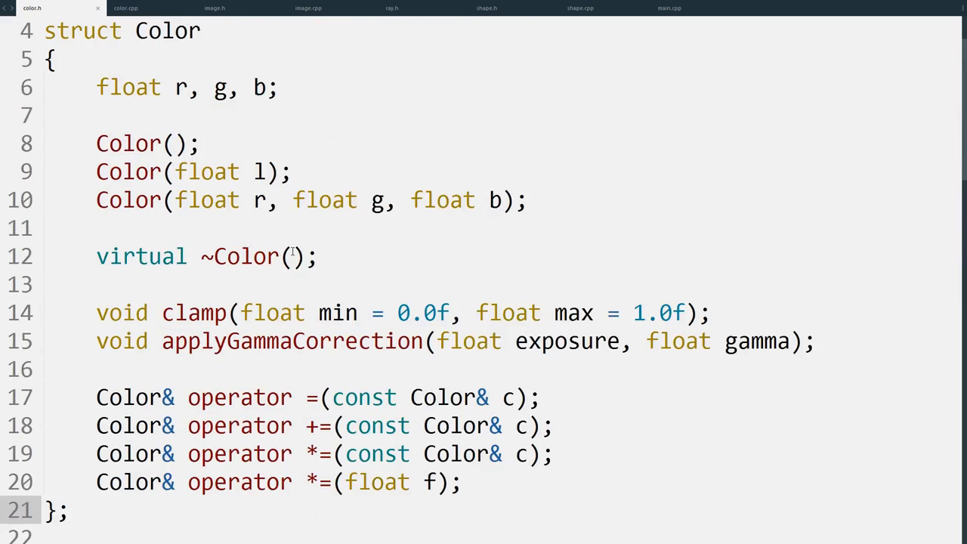
{"action": "scroll", "coordinate": [293, 251], "scroll_direction": "up", "scroll_amount": 1}
{"action": "scroll", "coordinate": [293, 251], "scroll_direction": "down", "scroll_amount": 1}
{"action": "scroll", "coordinate": [294, 251], "scroll_direction": "down", "scroll_amount": 1}
Step: Switch to the color.cpp tab showing the clamp and applyGammaCorrection implementations
{"action": "left_click", "coordinate": [153, 9]}
{"action": "scroll", "coordinate": [213, 154], "scroll_direction": "down", "scroll_amount": 4}
{"action": "scroll", "coordinate": [214, 153], "scroll_direction": "down", "scroll_amount": 4}
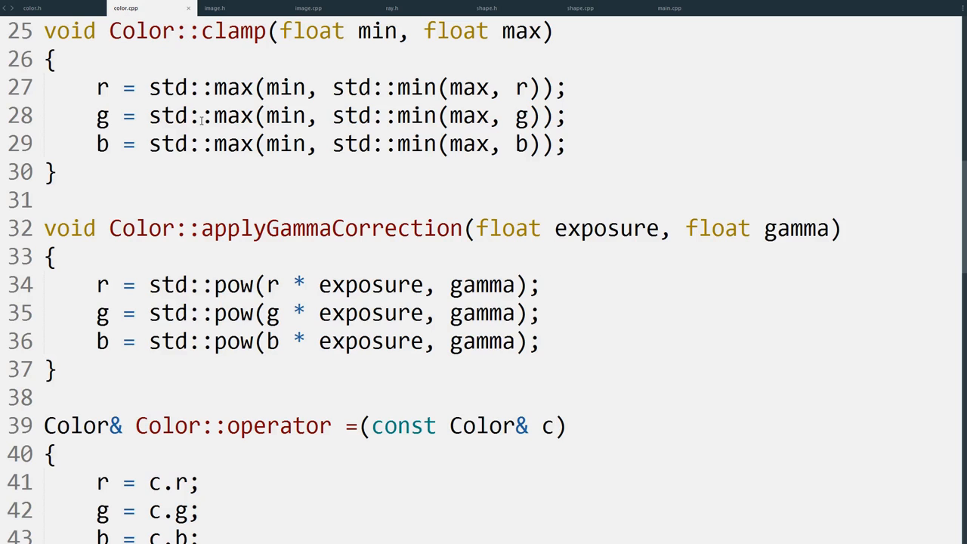
Step: Switch to image.h and mark the word Color in the Image class's data member declaration
{"action": "left_click", "coordinate": [224, 9]}
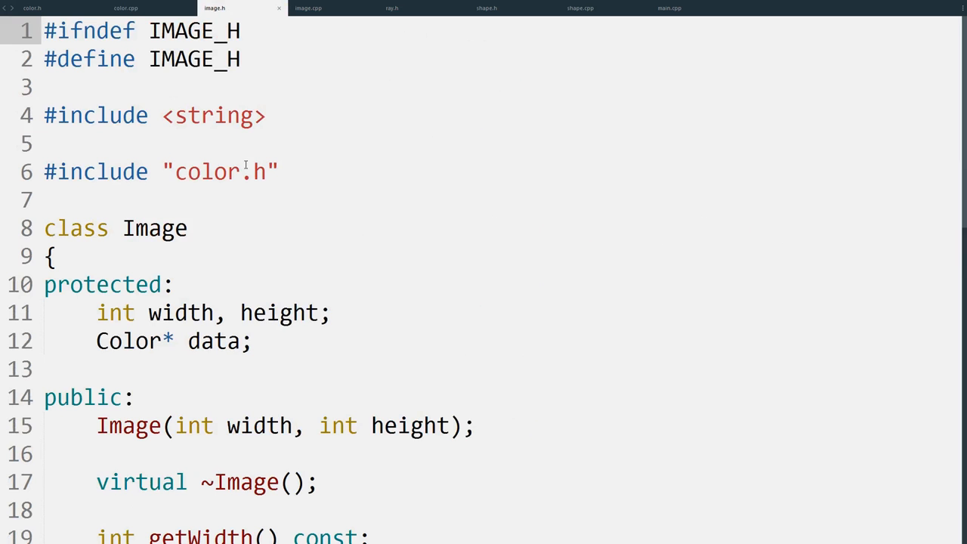
{"action": "scroll", "coordinate": [241, 260], "scroll_direction": "down", "scroll_amount": 3}
{"action": "scroll", "coordinate": [241, 260], "scroll_direction": "down", "scroll_amount": 1}
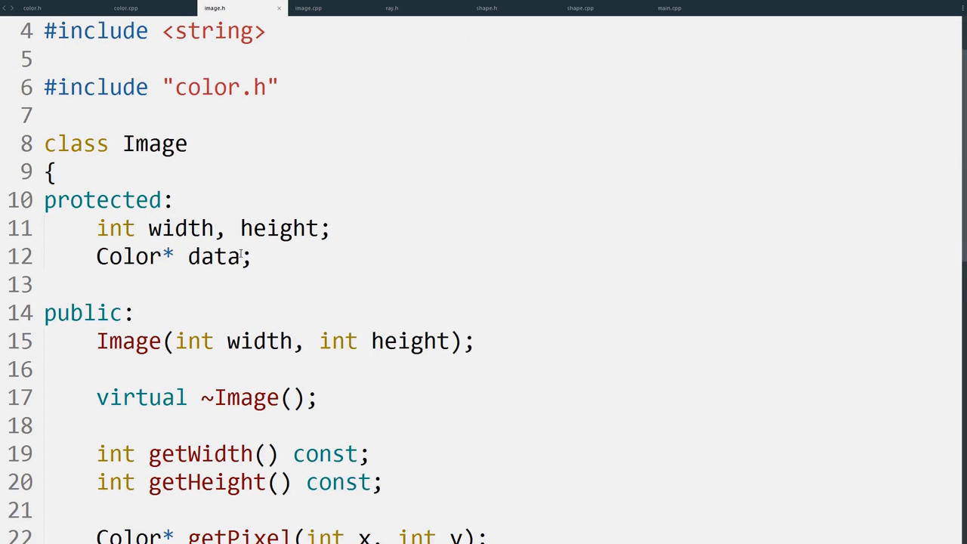
{"action": "scroll", "coordinate": [241, 260], "scroll_direction": "down", "scroll_amount": 2}
{"action": "double_click", "coordinate": [123, 172]}
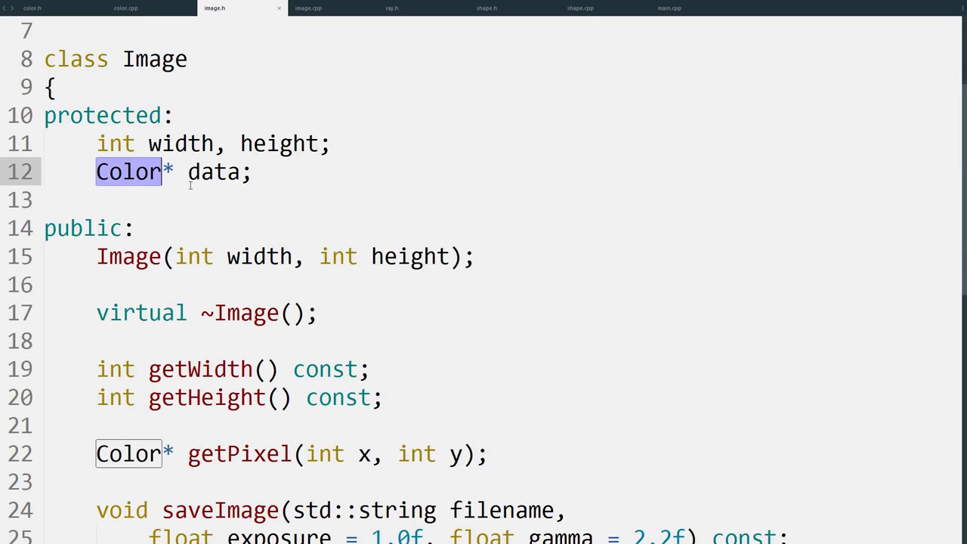
{"action": "left_click", "coordinate": [290, 175]}
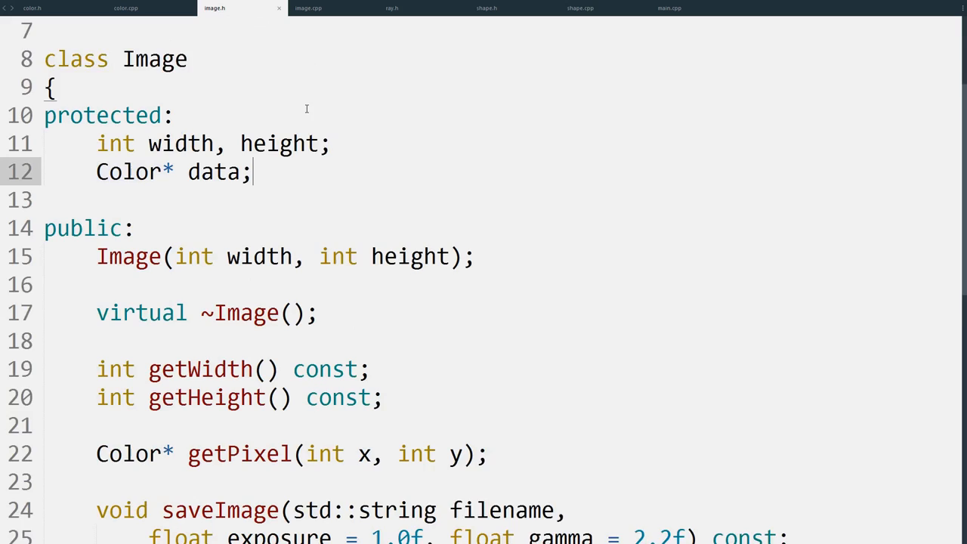
{"action": "scroll", "coordinate": [307, 97], "scroll_direction": "down", "scroll_amount": 3}
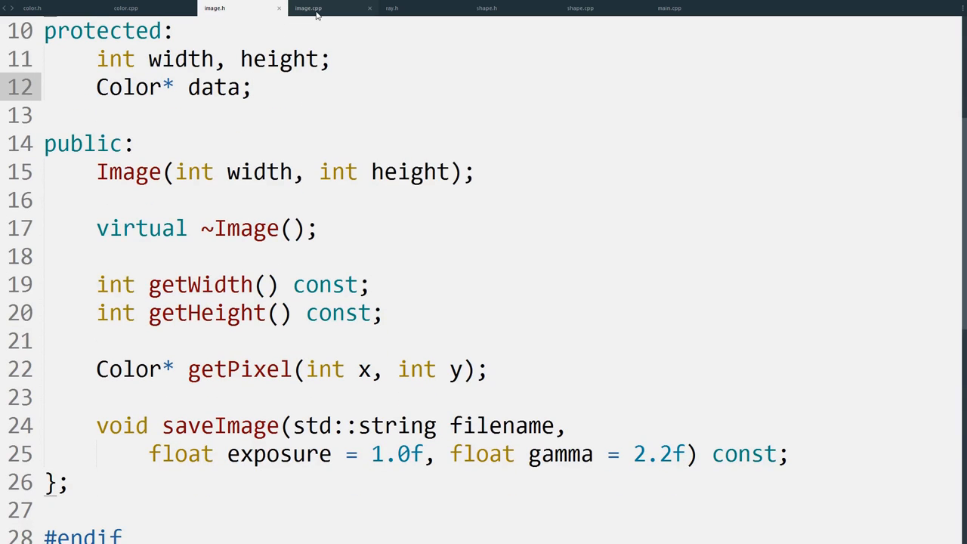
Step: Switch to image.cpp and highlight the curColor declaration, the data[x + y * width] lookup and the gamma correction call
{"action": "left_click", "coordinate": [316, 14]}
{"action": "scroll", "coordinate": [350, 184], "scroll_direction": "down", "scroll_amount": 3}
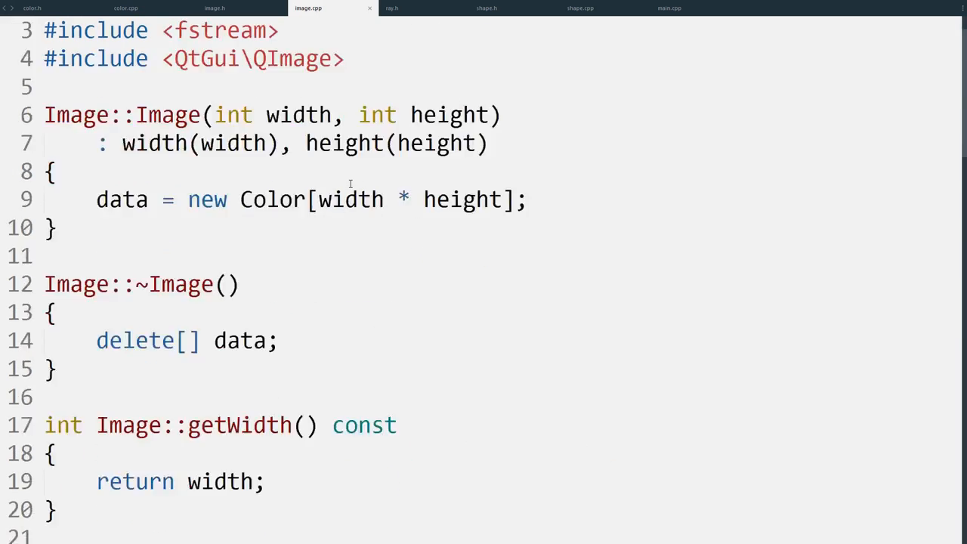
{"action": "scroll", "coordinate": [351, 184], "scroll_direction": "down", "scroll_amount": 12}
{"action": "scroll", "coordinate": [351, 183], "scroll_direction": "down", "scroll_amount": 12}
{"action": "scroll", "coordinate": [351, 184], "scroll_direction": "down", "scroll_amount": 3}
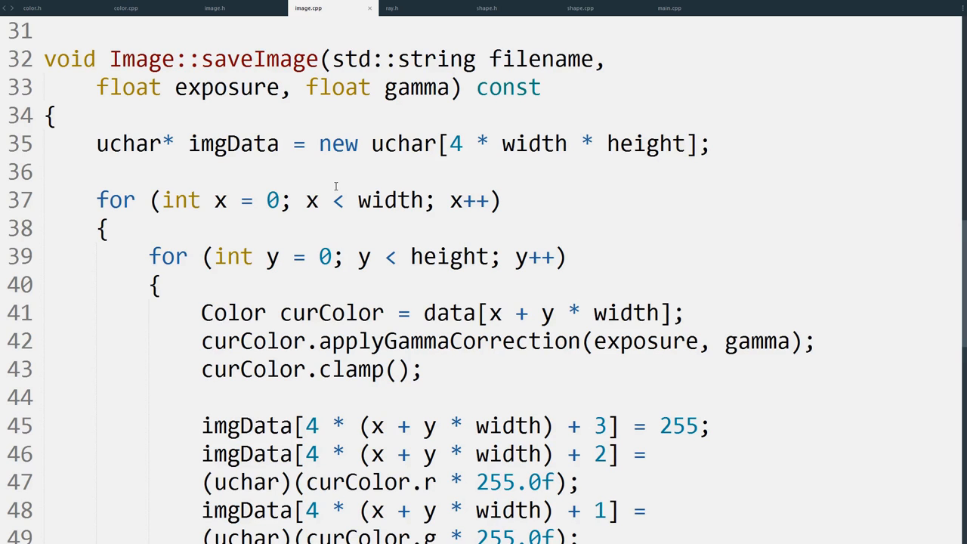
{"action": "scroll", "coordinate": [335, 187], "scroll_direction": "down", "scroll_amount": 3}
{"action": "left_click_drag", "start_coordinate": [201, 228], "coordinate": [445, 295]}
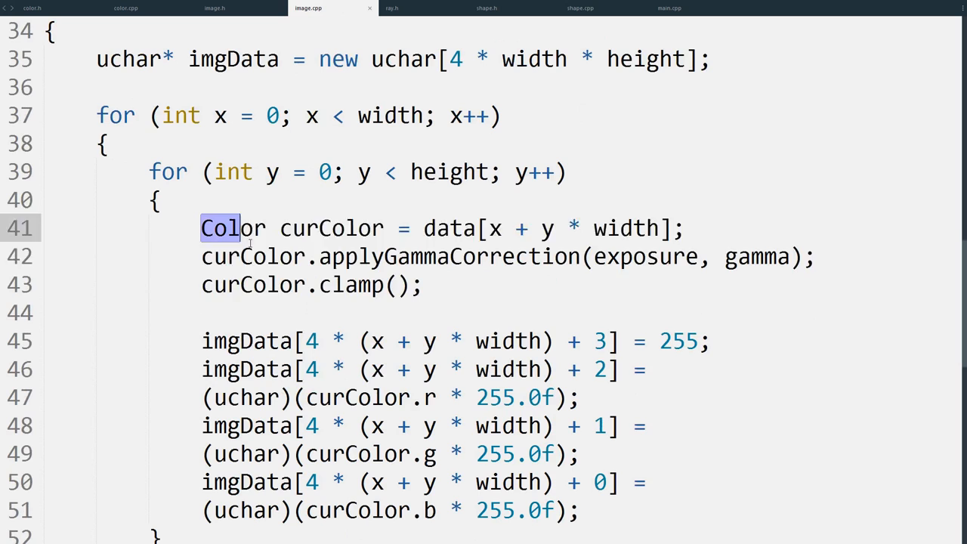
{"action": "scroll", "coordinate": [446, 295], "scroll_direction": "down", "scroll_amount": 3}
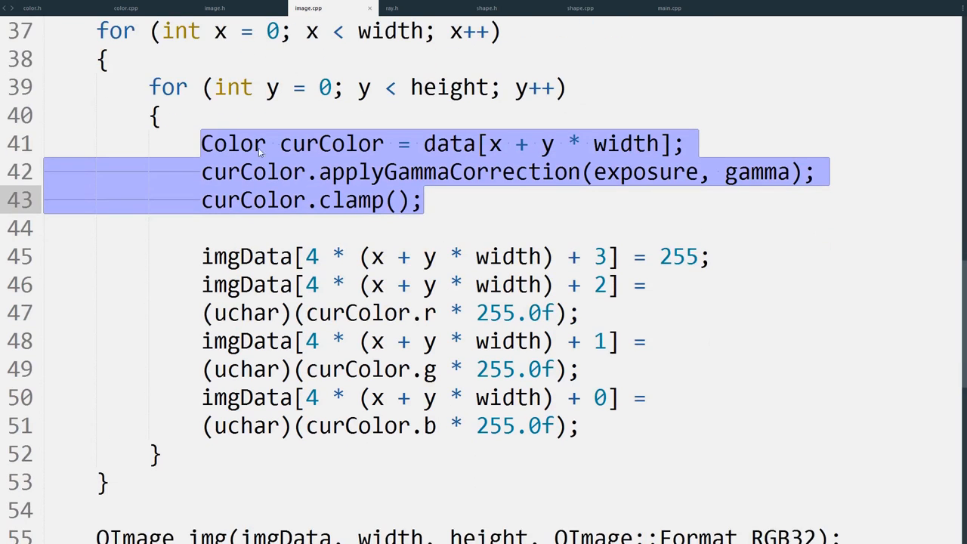
{"action": "left_click_drag", "start_coordinate": [201, 143], "coordinate": [386, 151]}
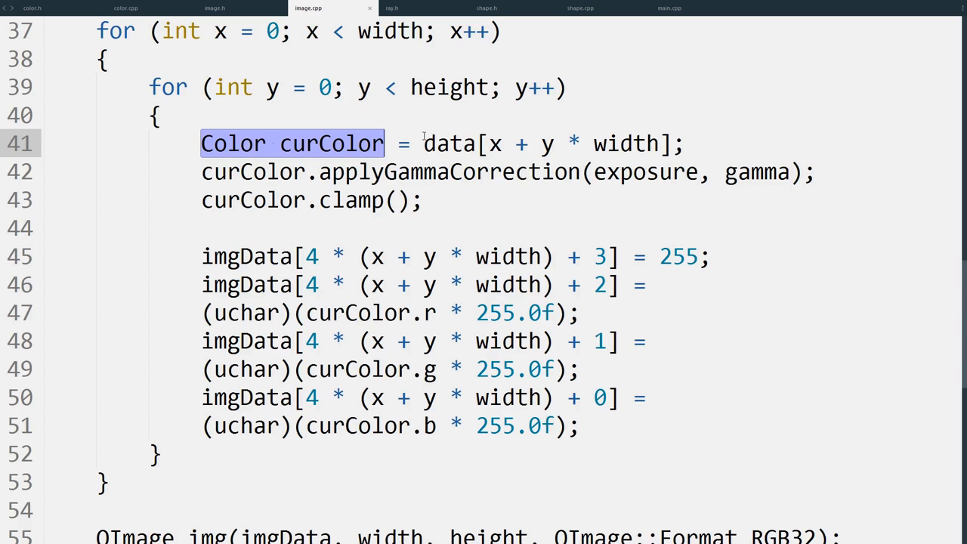
{"action": "left_click_drag", "start_coordinate": [424, 144], "coordinate": [674, 151]}
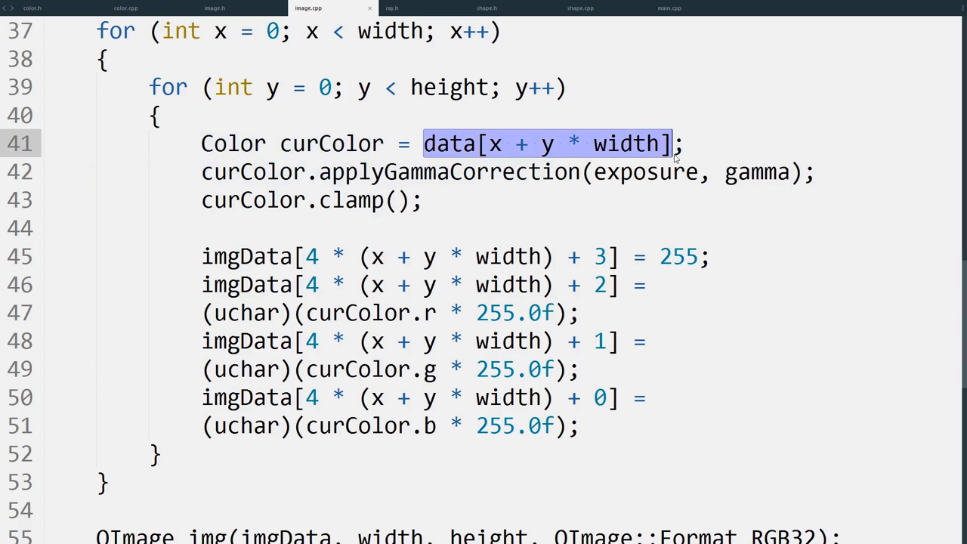
{"action": "left_click", "coordinate": [425, 143]}
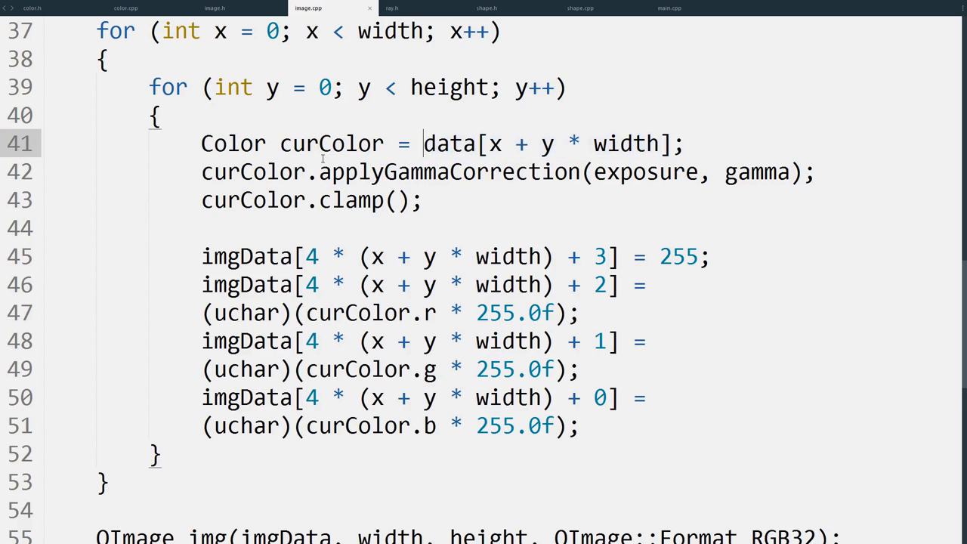
{"action": "left_click_drag", "start_coordinate": [201, 173], "coordinate": [818, 172]}
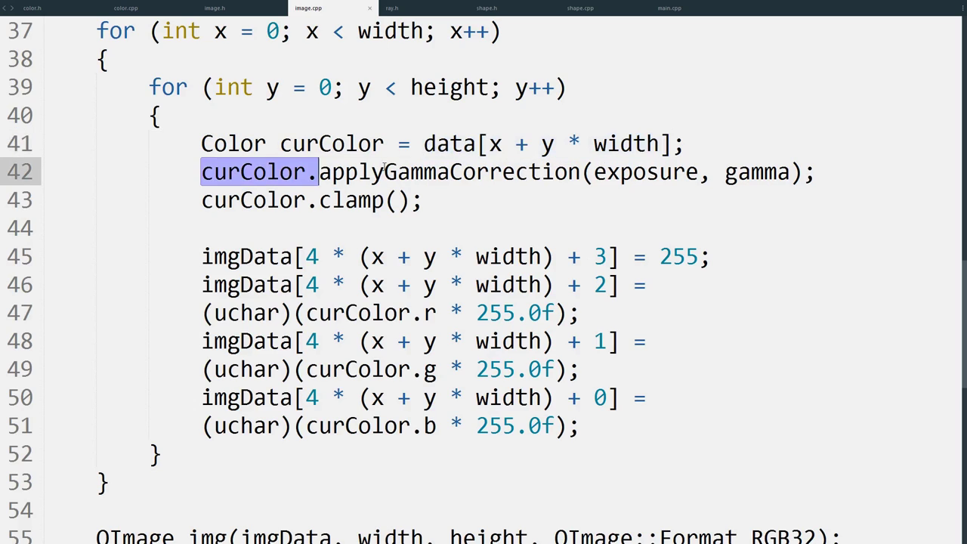
{"action": "left_click", "coordinate": [818, 181]}
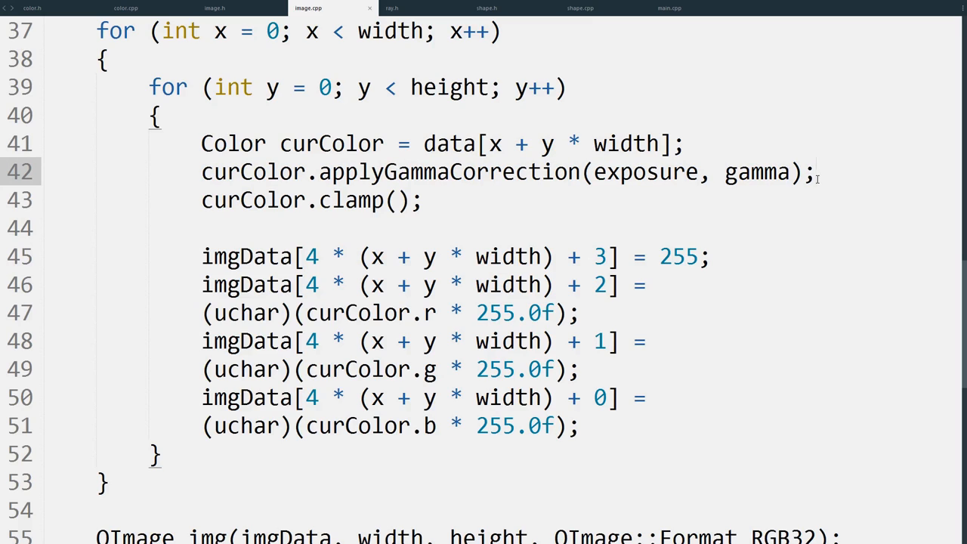
Step: Highlight the clamp call on line 43 and the red channel conversion curColor.r * 255.0f
{"action": "left_click", "coordinate": [201, 199]}
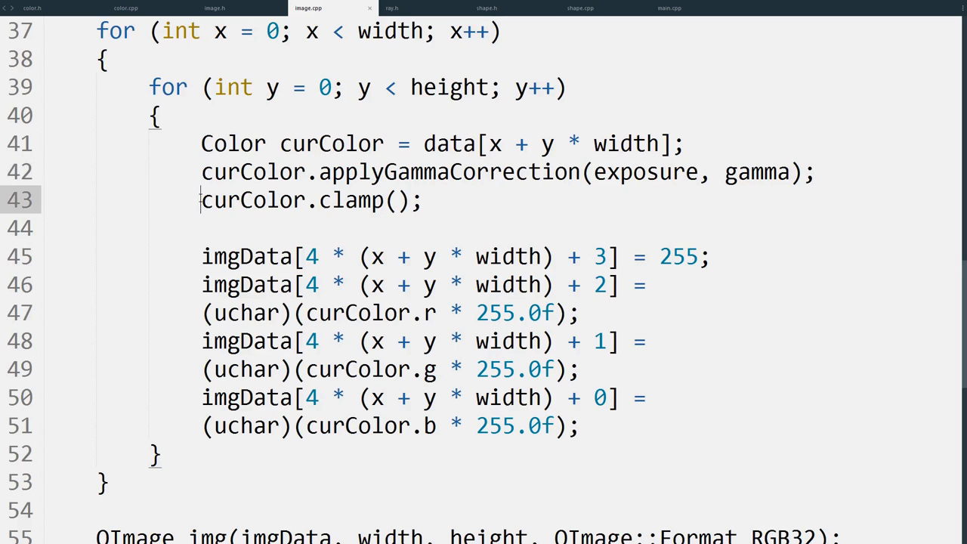
{"action": "left_click", "coordinate": [454, 211], "text": "shift"}
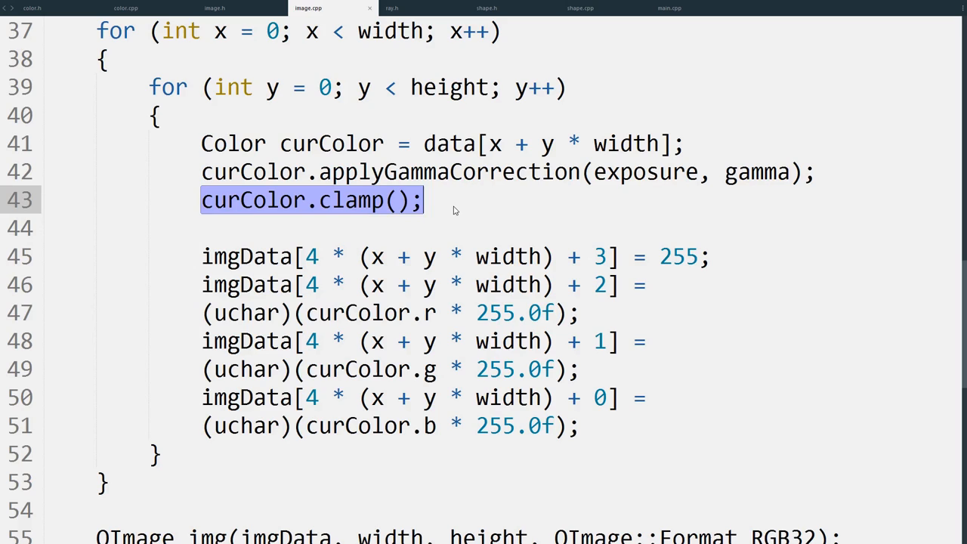
{"action": "key", "text": "Right"}
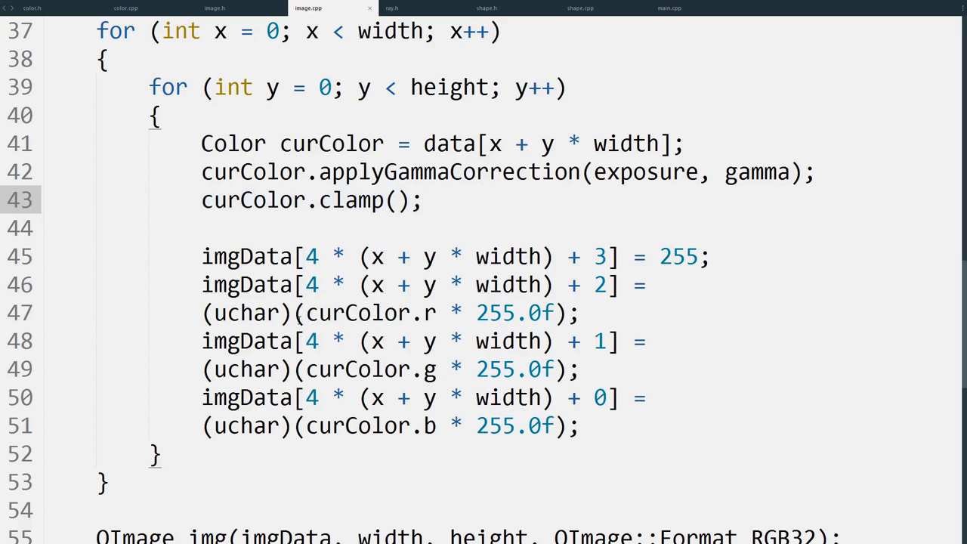
{"action": "left_click_drag", "start_coordinate": [305, 313], "coordinate": [557, 317]}
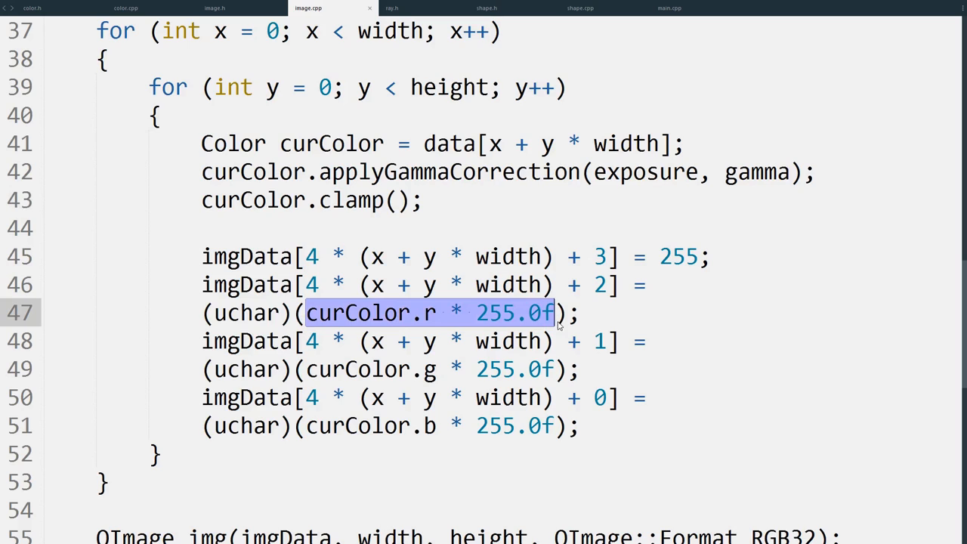
{"action": "left_click", "coordinate": [520, 195]}
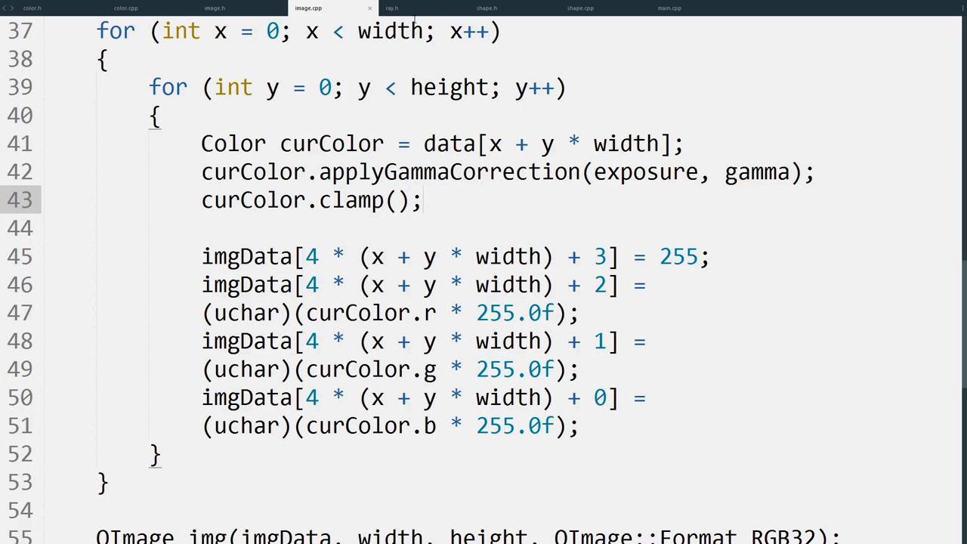
Step: Switch to ray.h and mark the Color color member of the Intersection struct
{"action": "left_click", "coordinate": [393, 7]}
{"action": "scroll", "coordinate": [407, 286], "scroll_direction": "down", "scroll_amount": 10}
{"action": "scroll", "coordinate": [406, 286], "scroll_direction": "down", "scroll_amount": 10}
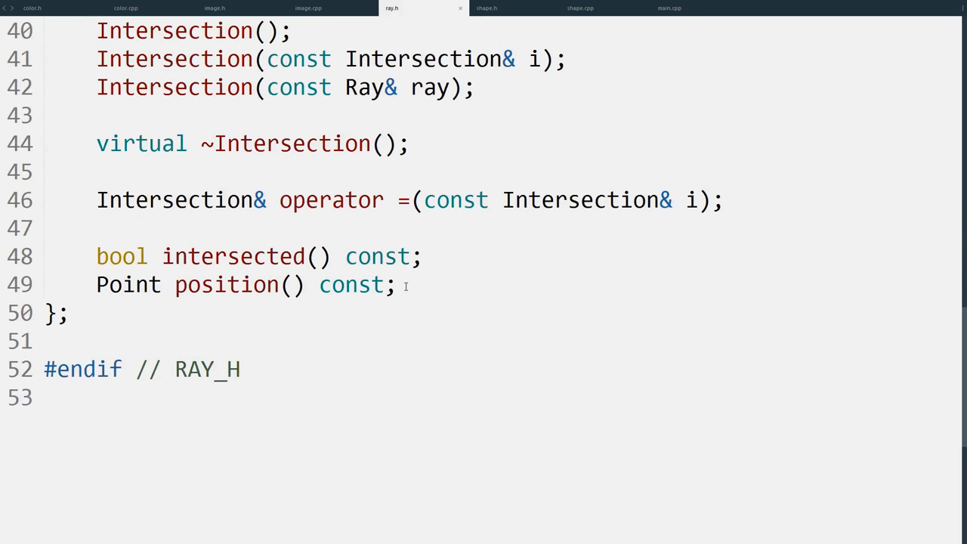
{"action": "scroll", "coordinate": [178, 248], "scroll_direction": "up", "scroll_amount": 2}
{"action": "scroll", "coordinate": [178, 248], "scroll_direction": "up", "scroll_amount": 7}
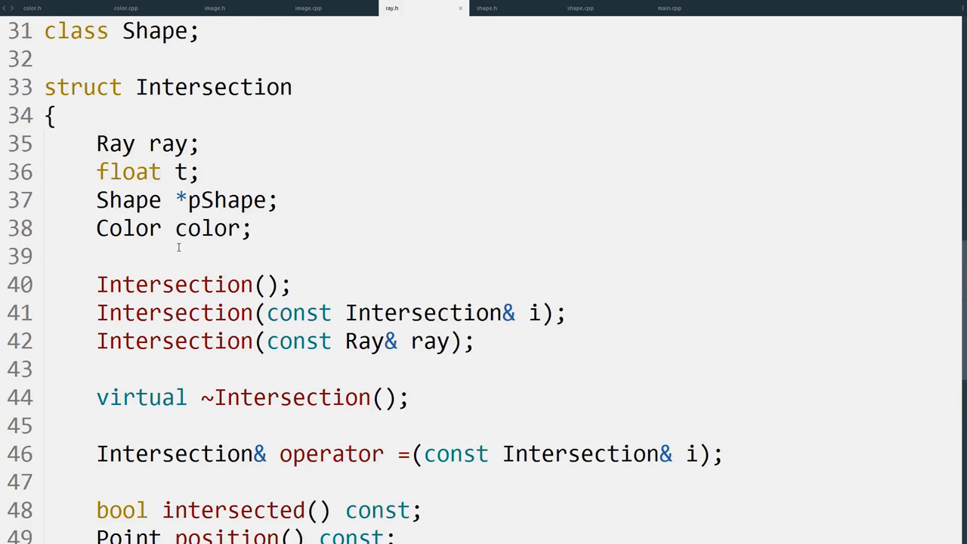
{"action": "left_click_drag", "start_coordinate": [95, 228], "coordinate": [254, 228]}
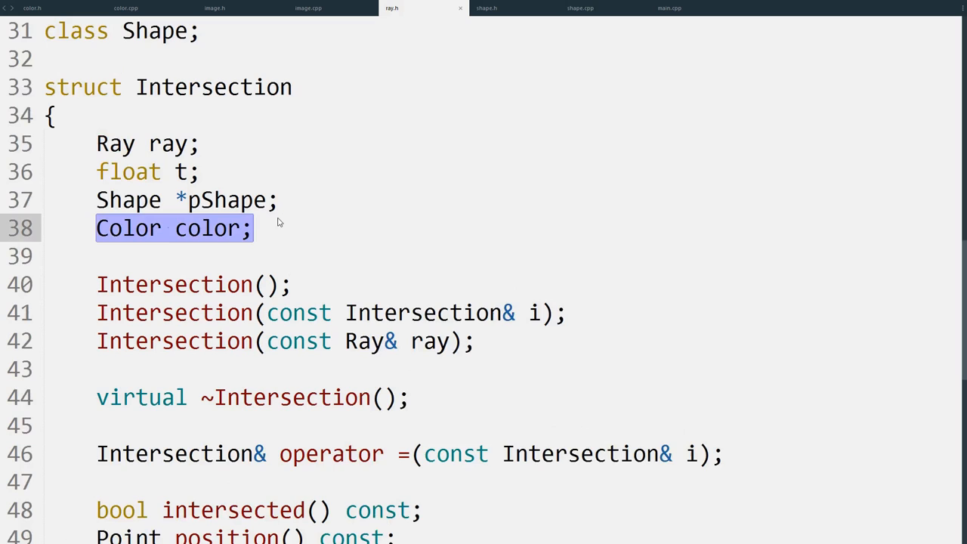
{"action": "left_click", "coordinate": [319, 228]}
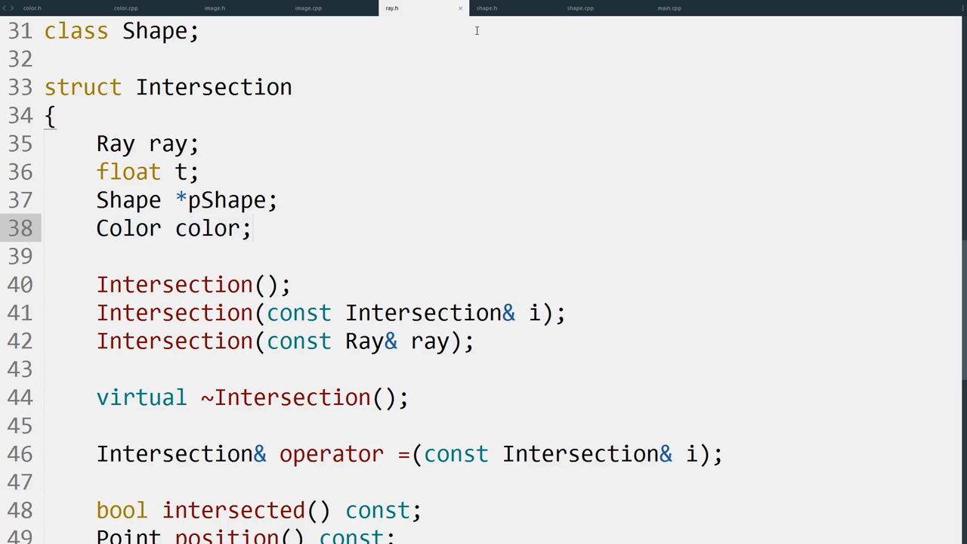
Step: Switch to shape.h and mark the Color color members of the Plane and Sphere classes
{"action": "left_click", "coordinate": [495, 9]}
{"action": "scroll", "coordinate": [359, 223], "scroll_direction": "down", "scroll_amount": 5}
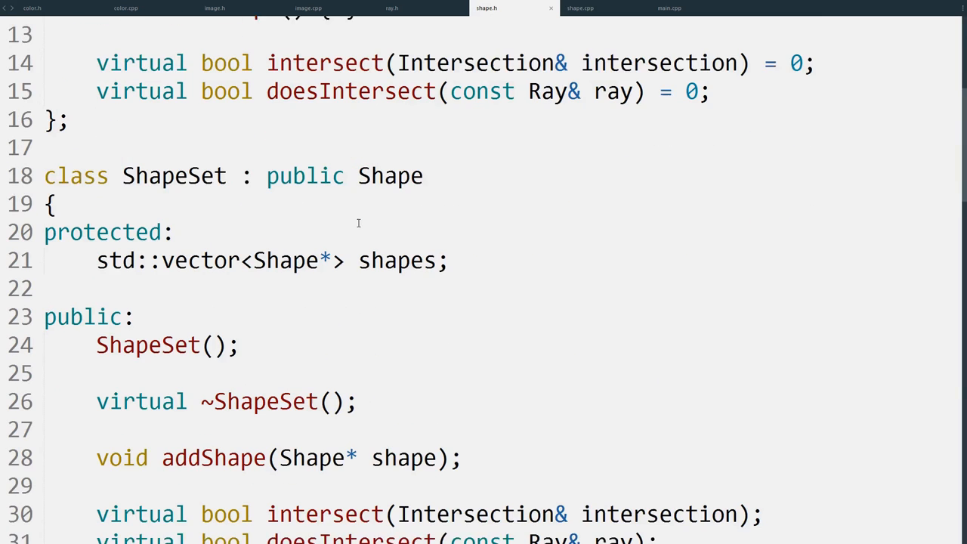
{"action": "scroll", "coordinate": [359, 223], "scroll_direction": "down", "scroll_amount": 4}
{"action": "scroll", "coordinate": [359, 223], "scroll_direction": "down", "scroll_amount": 2}
{"action": "scroll", "coordinate": [359, 223], "scroll_direction": "down", "scroll_amount": 2}
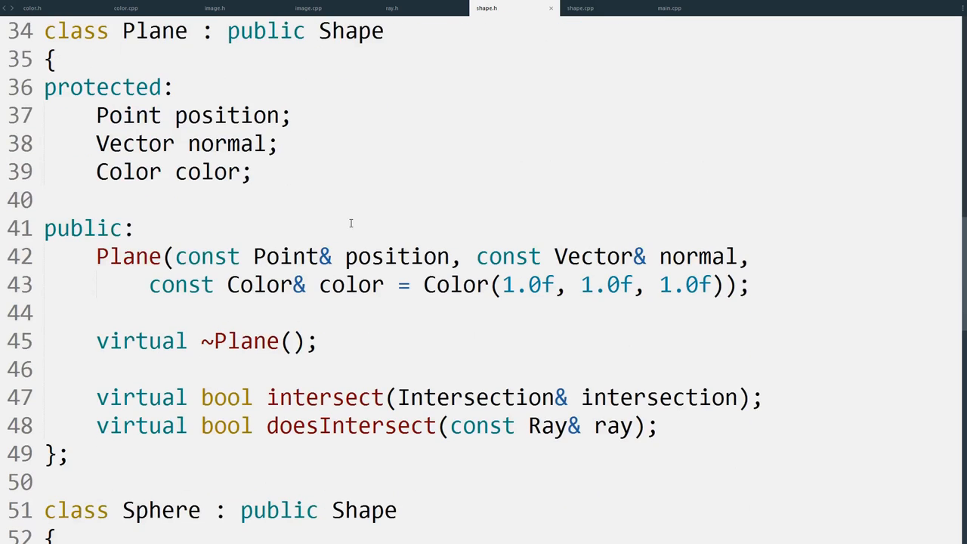
{"action": "left_click_drag", "start_coordinate": [96, 171], "coordinate": [257, 173]}
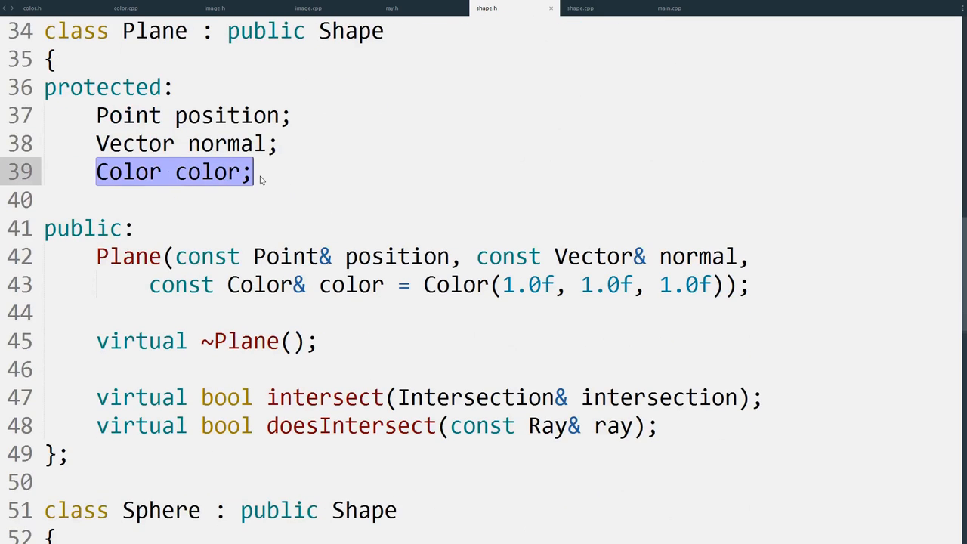
{"action": "left_click", "coordinate": [261, 182]}
{"action": "scroll", "coordinate": [260, 182], "scroll_direction": "down", "scroll_amount": 4}
{"action": "left_click_drag", "start_coordinate": [96, 313], "coordinate": [257, 312]}
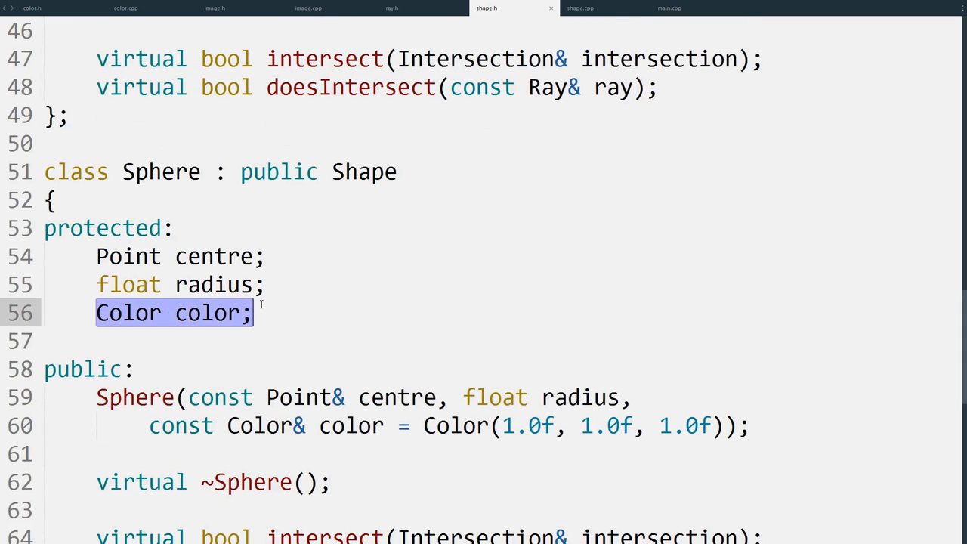
{"action": "left_click", "coordinate": [279, 321]}
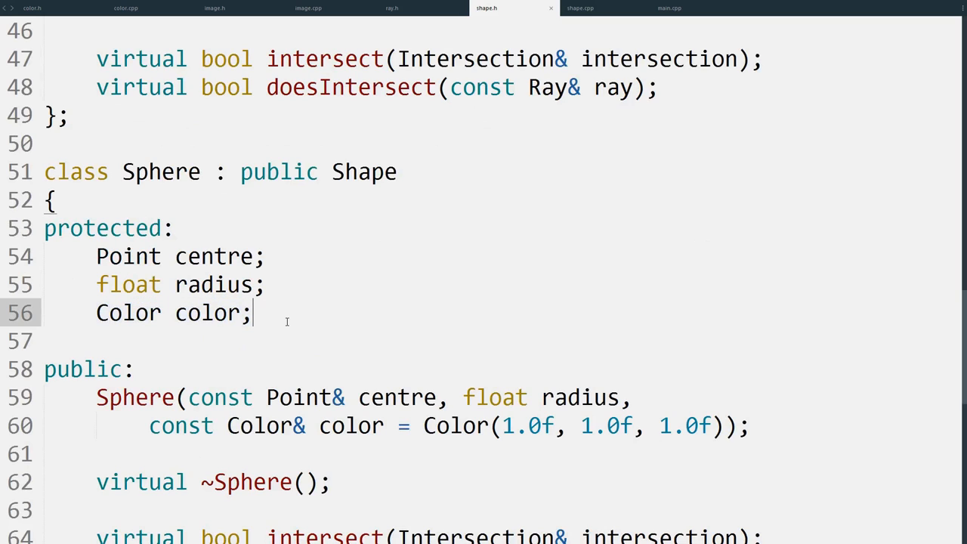
Step: Switch to shape.cpp and mark line 82 'intersection.color = color;' in Plane::intersect
{"action": "left_click", "coordinate": [582, 9]}
{"action": "scroll", "coordinate": [461, 181], "scroll_direction": "down", "scroll_amount": 5}
{"action": "scroll", "coordinate": [461, 182], "scroll_direction": "down", "scroll_amount": 5}
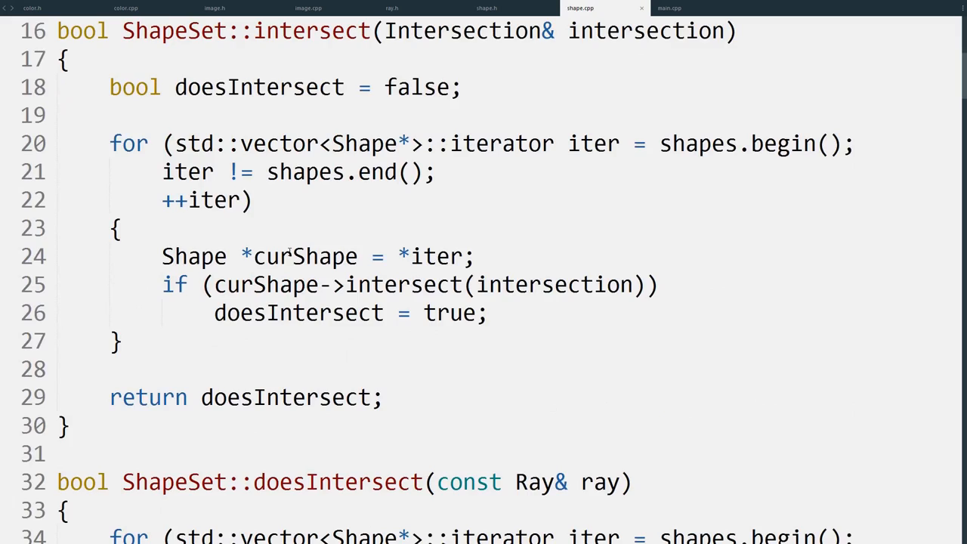
{"action": "scroll", "coordinate": [289, 252], "scroll_direction": "down", "scroll_amount": 3}
{"action": "scroll", "coordinate": [289, 252], "scroll_direction": "down", "scroll_amount": 3}
{"action": "scroll", "coordinate": [289, 253], "scroll_direction": "down", "scroll_amount": 3}
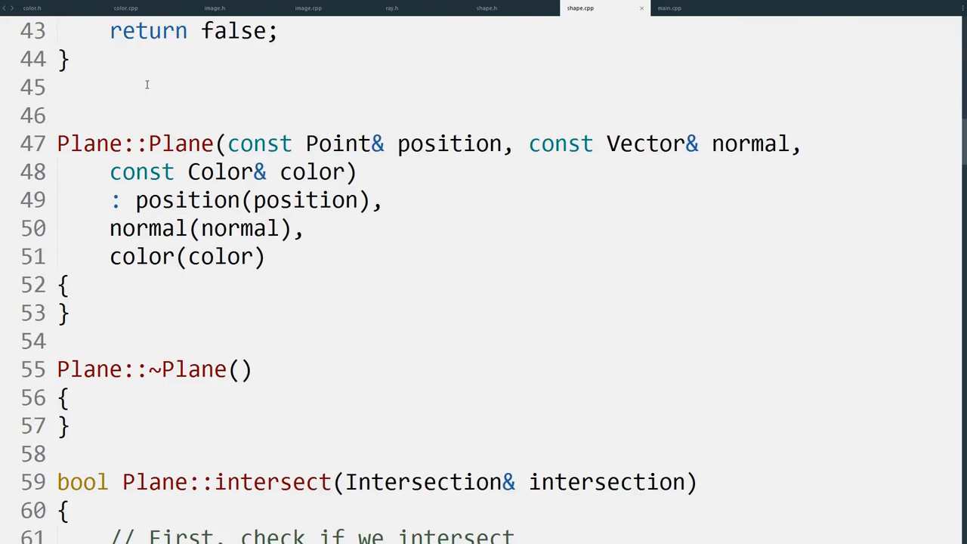
{"action": "scroll", "coordinate": [146, 85], "scroll_direction": "down", "scroll_amount": 3}
{"action": "left_click_drag", "start_coordinate": [136, 228], "coordinate": [333, 228]}
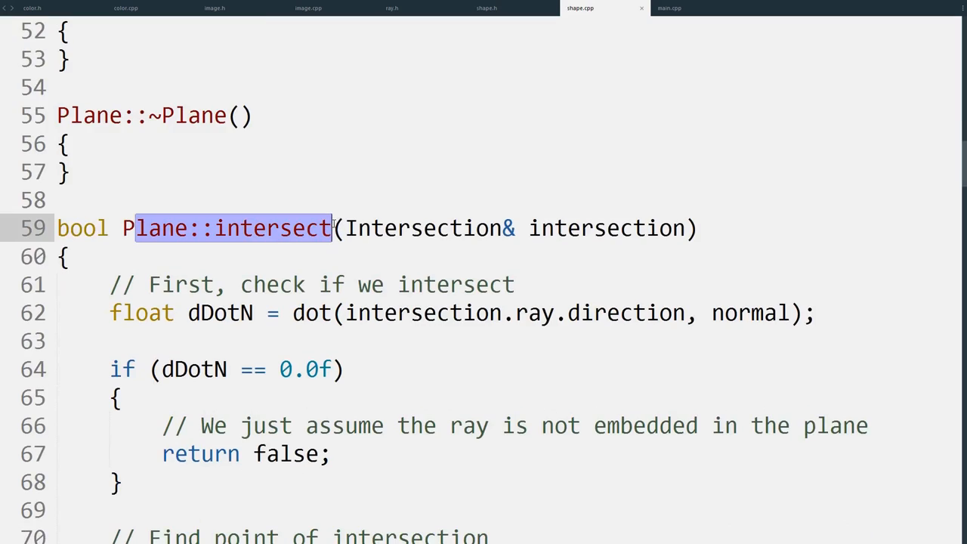
{"action": "scroll", "coordinate": [333, 229], "scroll_direction": "down", "scroll_amount": 3}
{"action": "scroll", "coordinate": [334, 228], "scroll_direction": "down", "scroll_amount": 4}
{"action": "scroll", "coordinate": [227, 302], "scroll_direction": "down", "scroll_amount": 1}
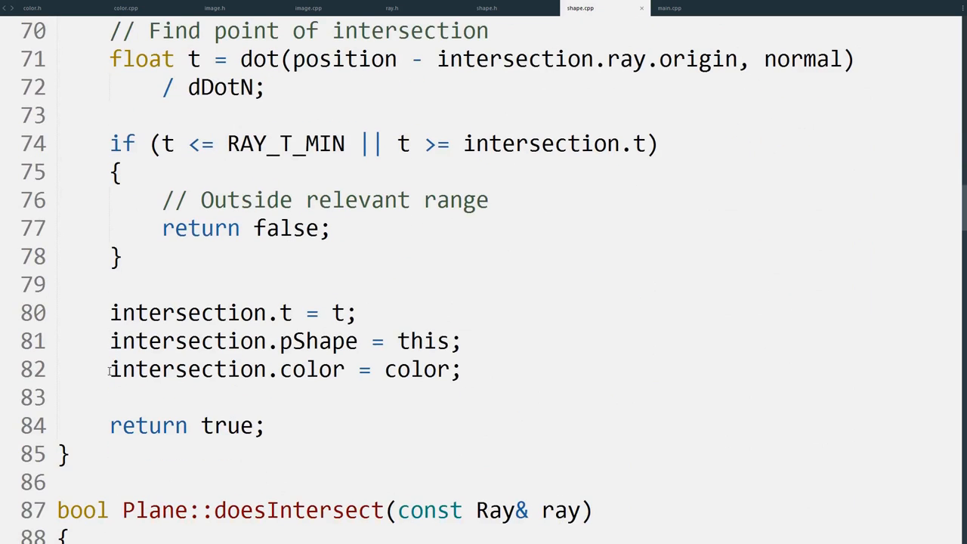
{"action": "left_click_drag", "start_coordinate": [108, 370], "coordinate": [472, 370]}
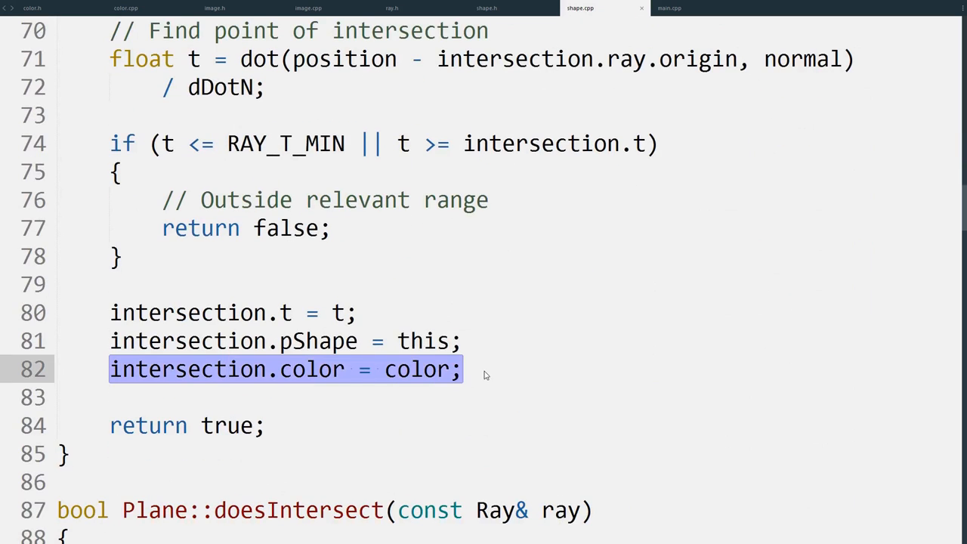
Step: Switch to main.cpp and mark curPixel's Color* type, the hit pixel's intersection.color and the miss Color(0.0f)
{"action": "left_click", "coordinate": [665, 7]}
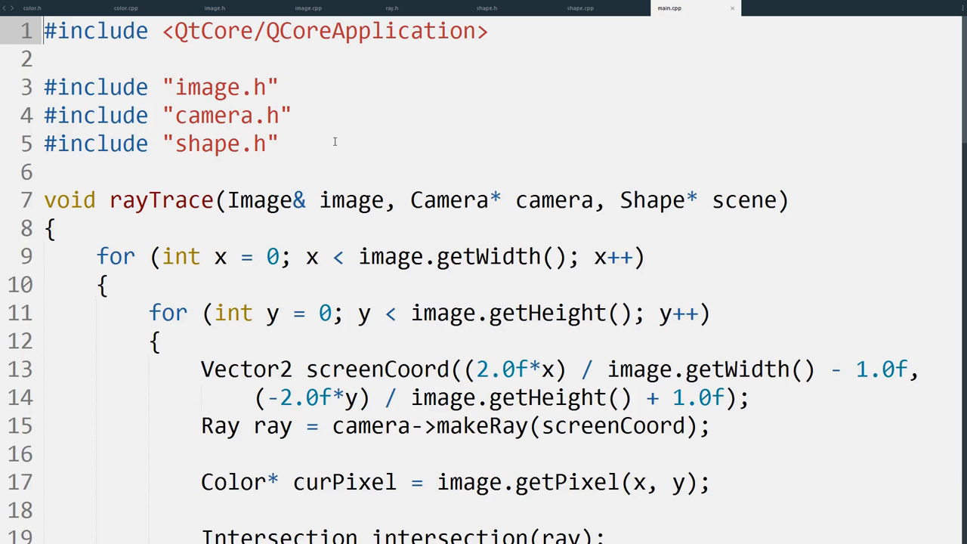
{"action": "scroll", "coordinate": [329, 174], "scroll_direction": "down", "scroll_amount": 3}
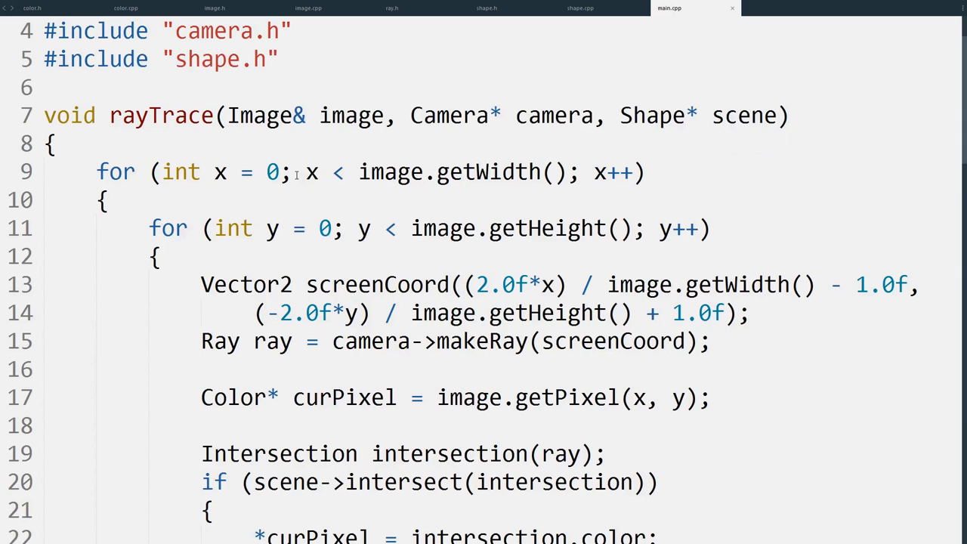
{"action": "scroll", "coordinate": [297, 174], "scroll_direction": "down", "scroll_amount": 3}
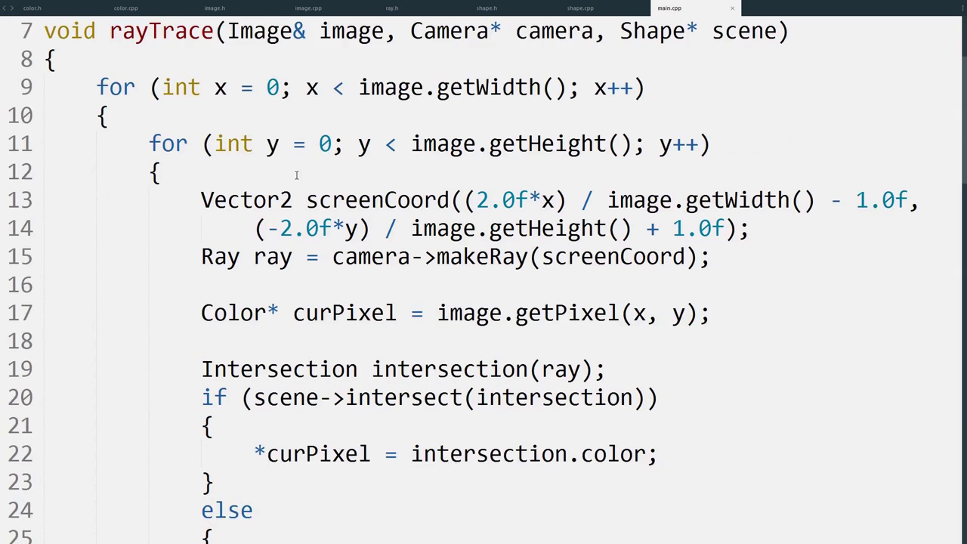
{"action": "left_click", "coordinate": [203, 312]}
{"action": "left_click_drag", "start_coordinate": [201, 312], "coordinate": [279, 312]}
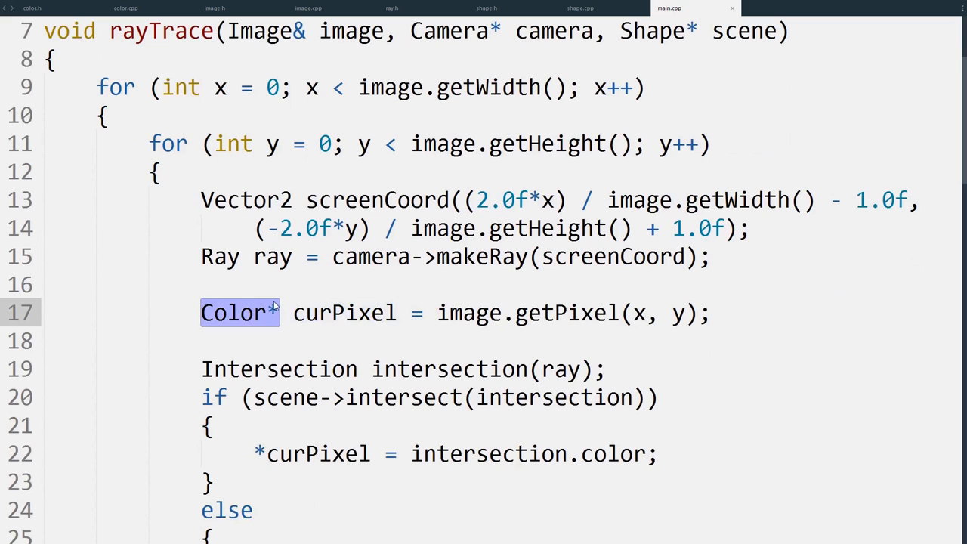
{"action": "scroll", "coordinate": [275, 305], "scroll_direction": "down", "scroll_amount": 3}
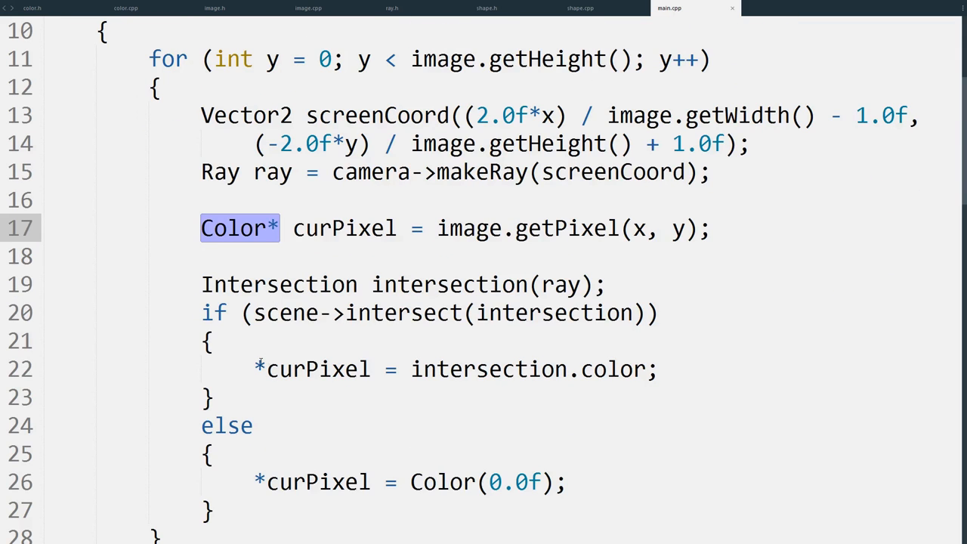
{"action": "left_click_drag", "start_coordinate": [254, 369], "coordinate": [660, 369]}
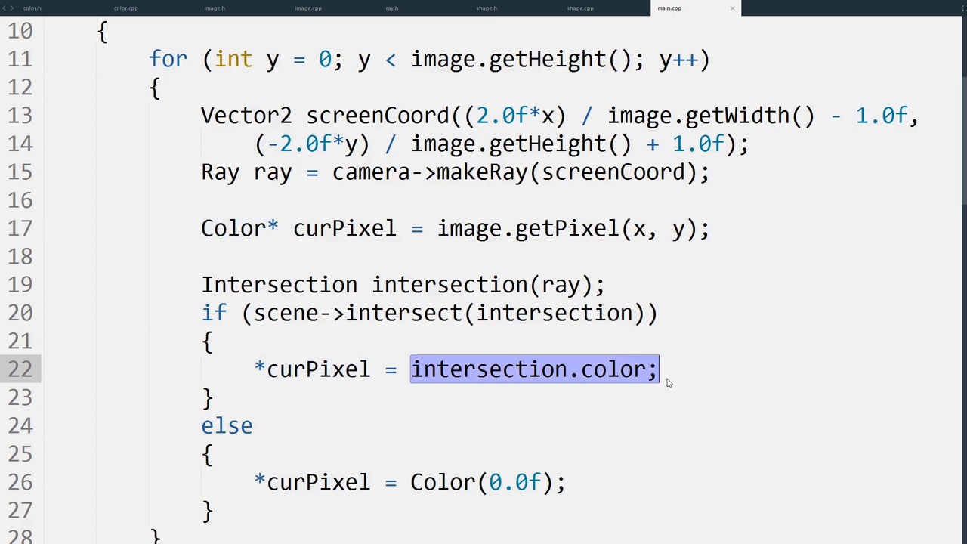
{"action": "scroll", "coordinate": [543, 427], "scroll_direction": "down", "scroll_amount": 1}
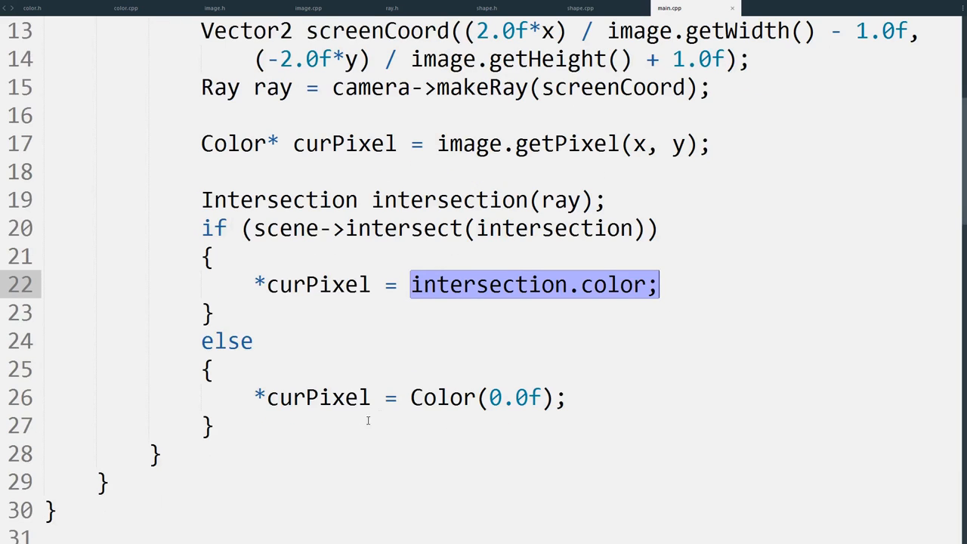
{"action": "left_click_drag", "start_coordinate": [411, 398], "coordinate": [568, 398]}
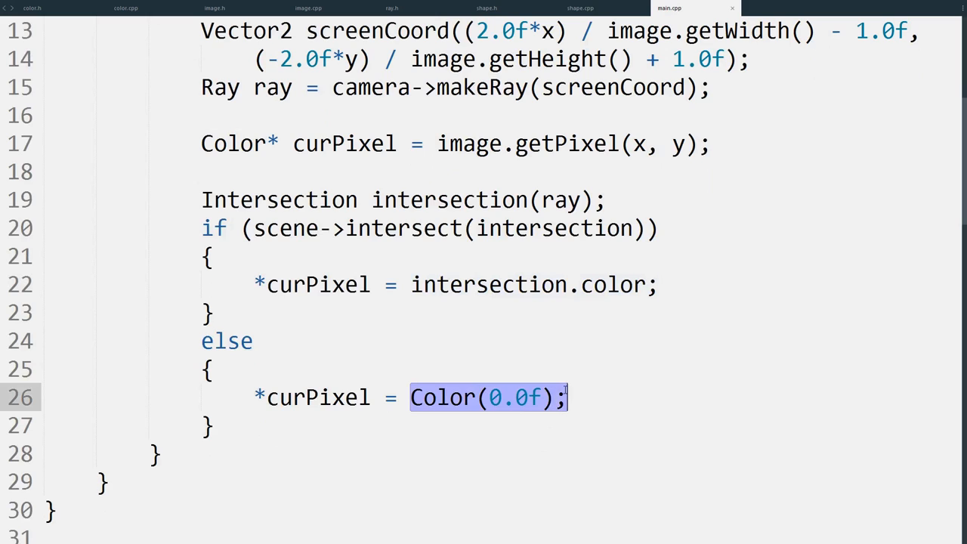
{"action": "left_click", "coordinate": [571, 397]}
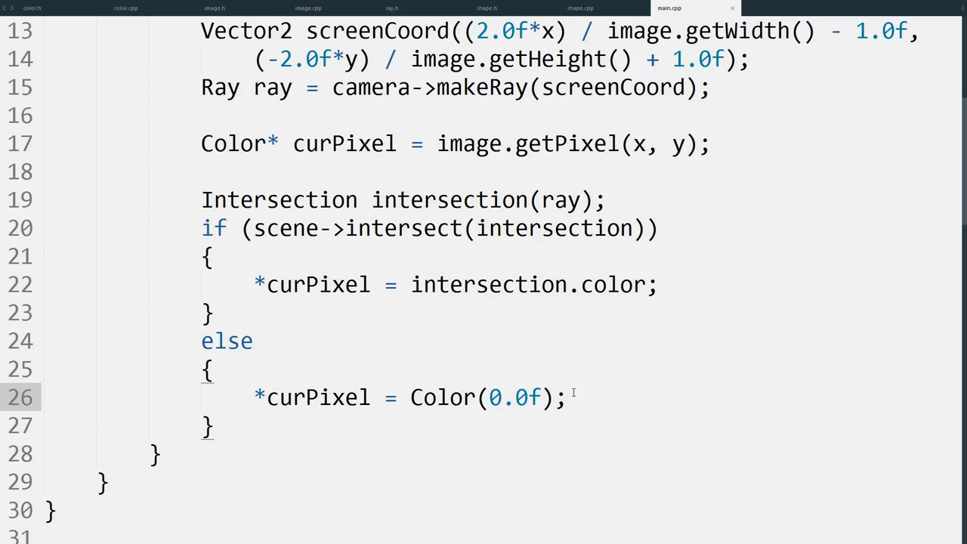